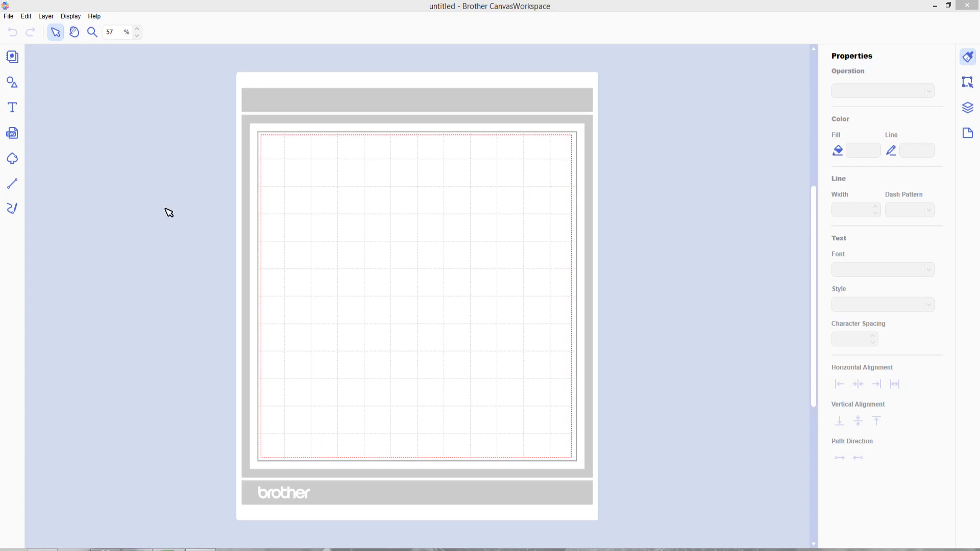
Import the SVG_Springer_Spaniel_Full_Tail design from the computer's Full Tail folder onto the mat.
click(11, 17)
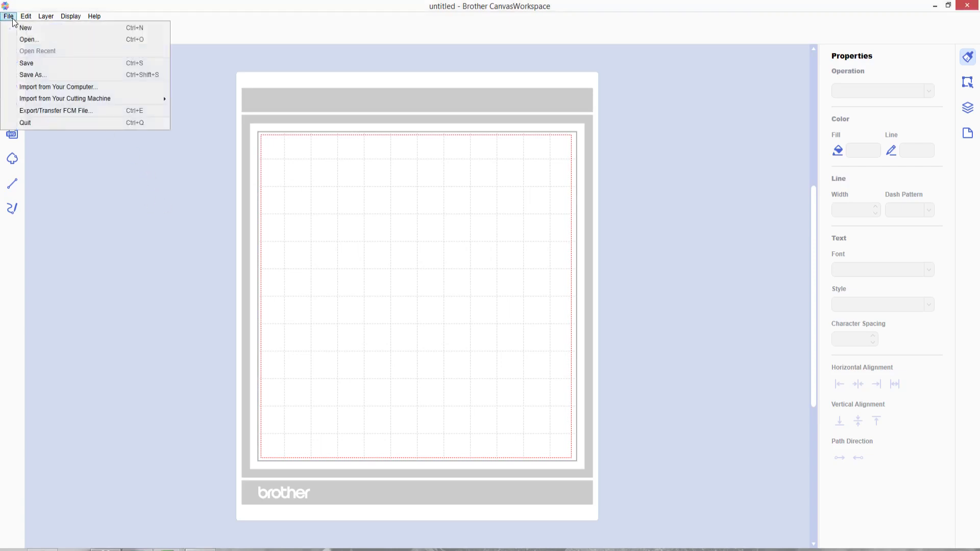
click(59, 87)
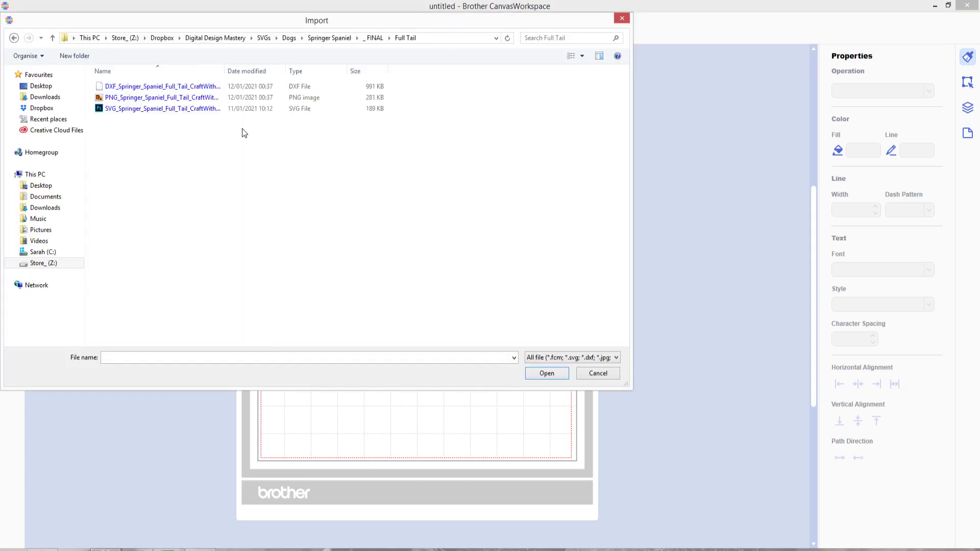
double_click(121, 109)
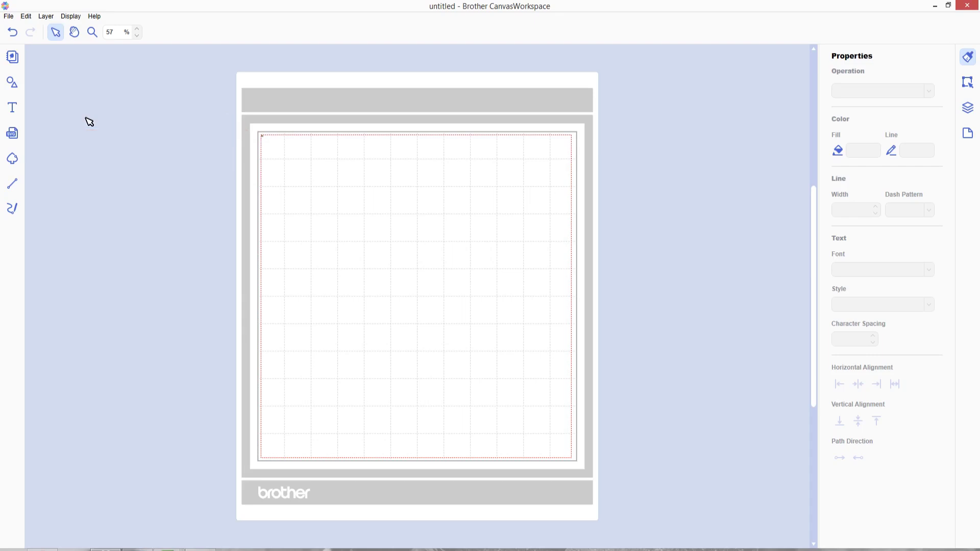
Select all pieces of the tiny imported design in the mat's upper-left corner and group them.
double_click(104, 32)
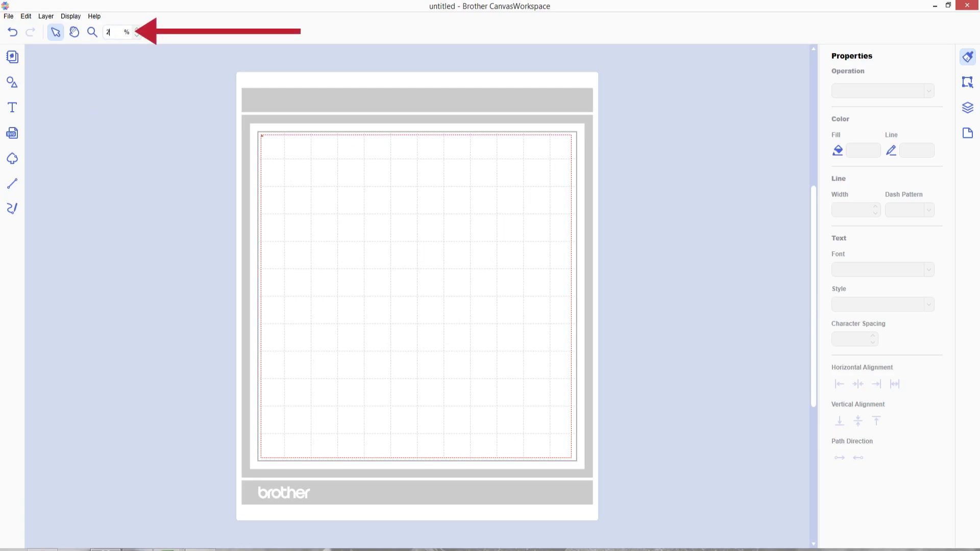
text(250)
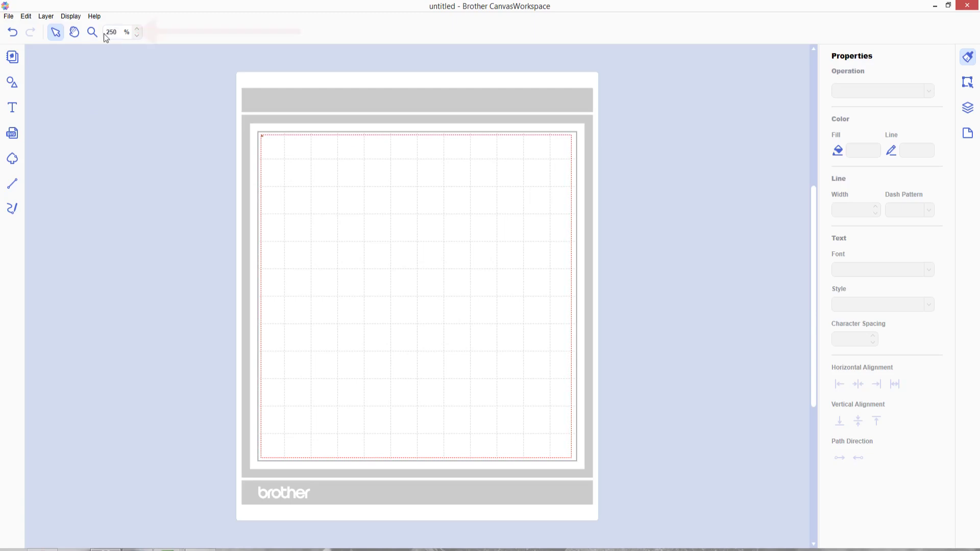
key(Return)
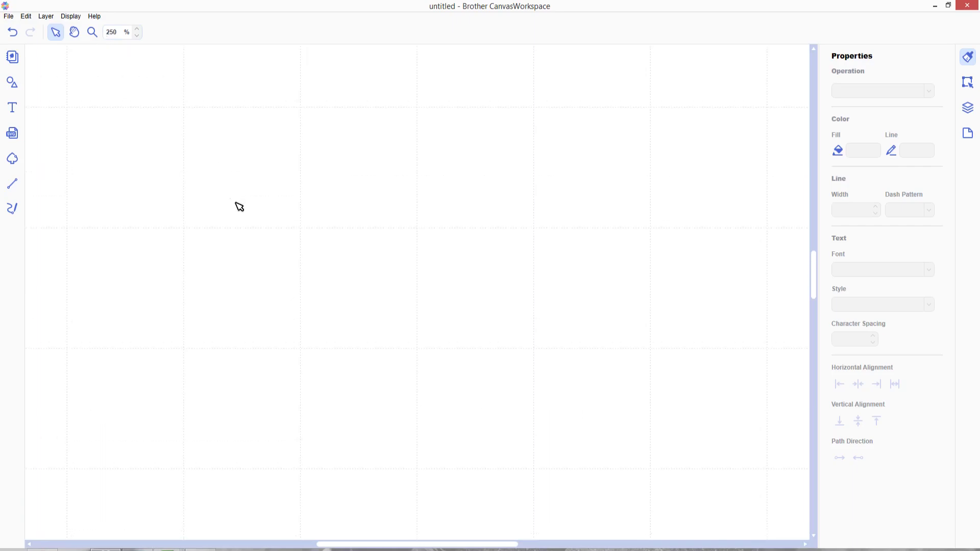
scroll(247, 211, up, 2)
scroll(250, 213, up, 4)
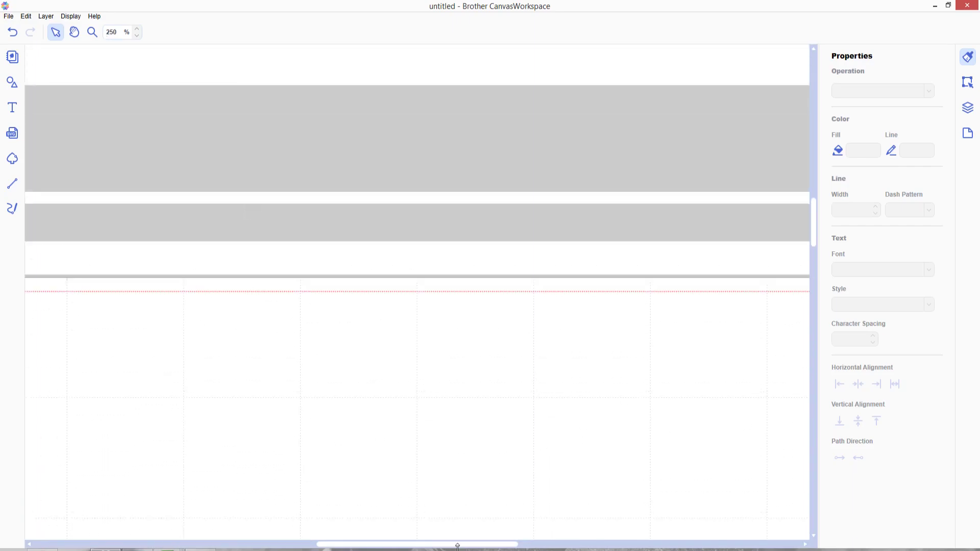
drag(515, 544, 360, 544)
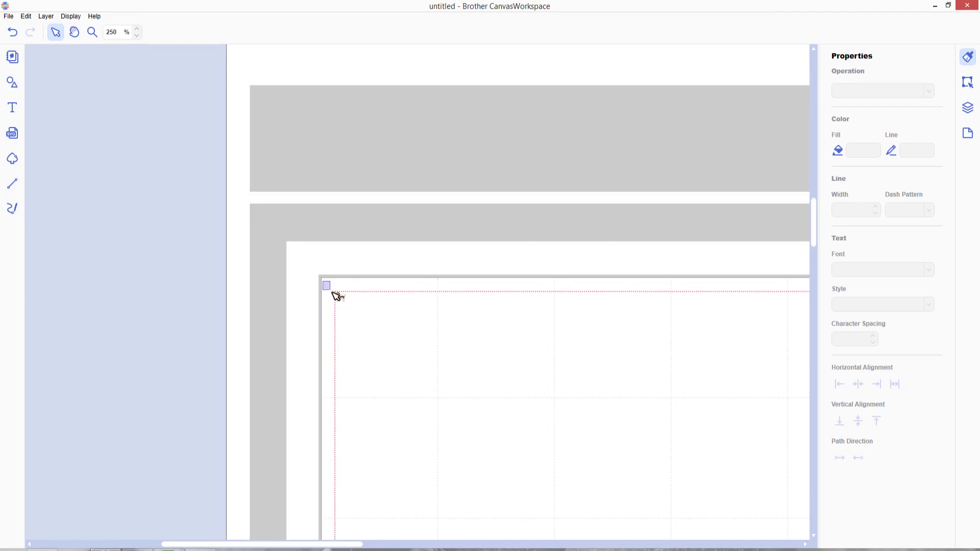
click(339, 295)
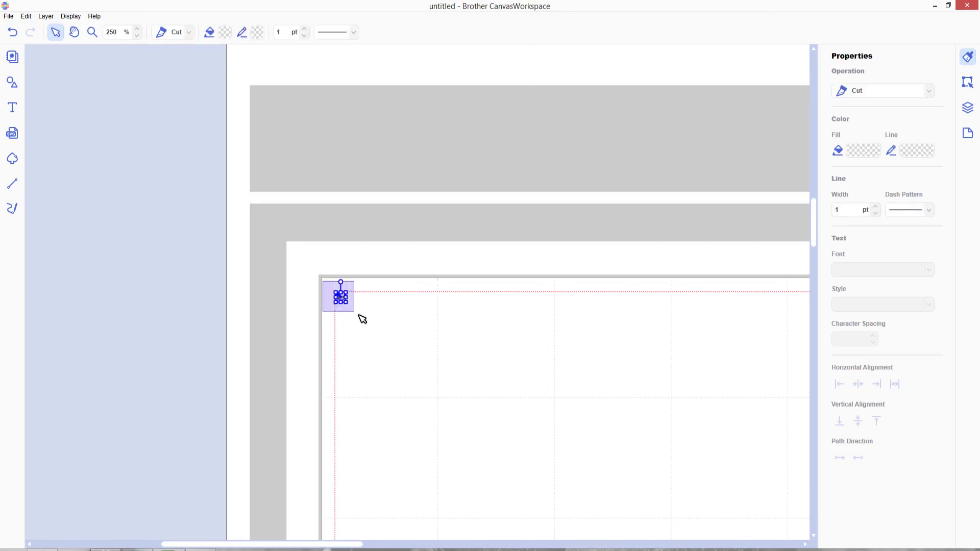
right_click(339, 297)
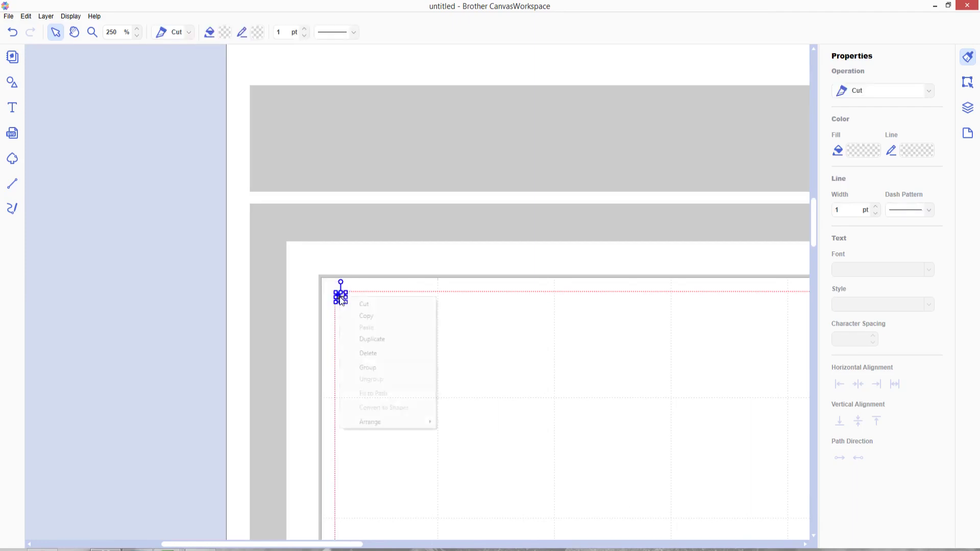
click(378, 368)
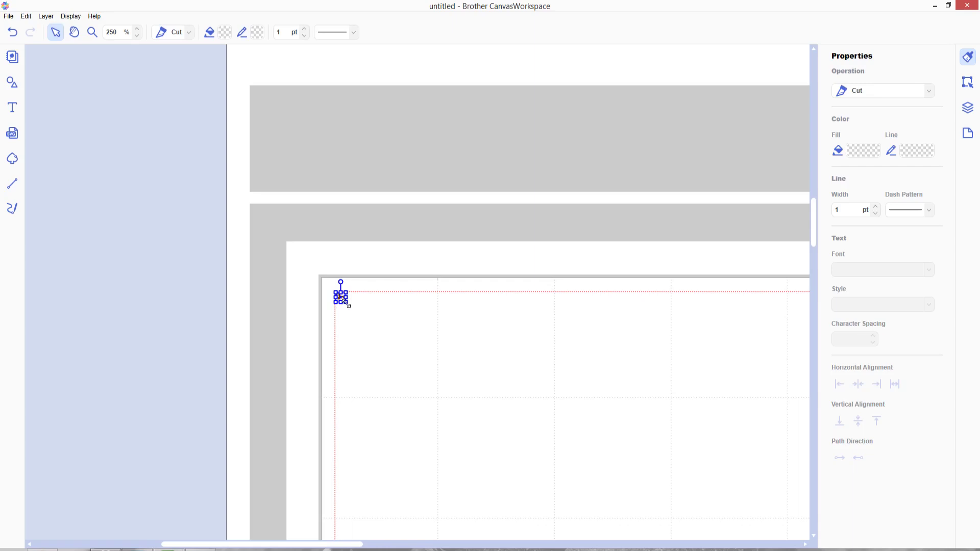
Enlarge the grouped spaniel proportionally from its lower-right corner to about 3.5 grid squares wide.
drag(348, 304, 595, 510)
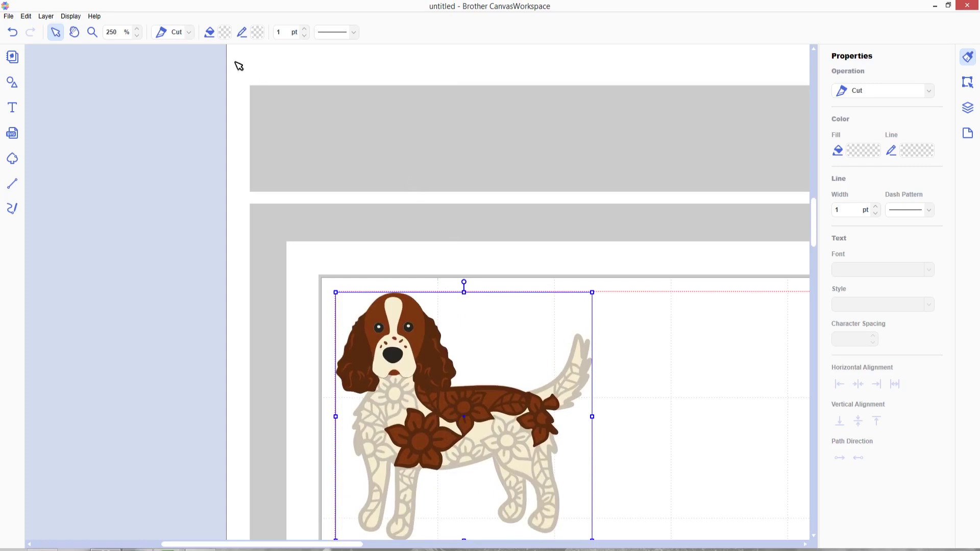
scroll(568, 339, down, 1)
scroll(568, 339, down, 1)
drag(593, 435, 720, 547)
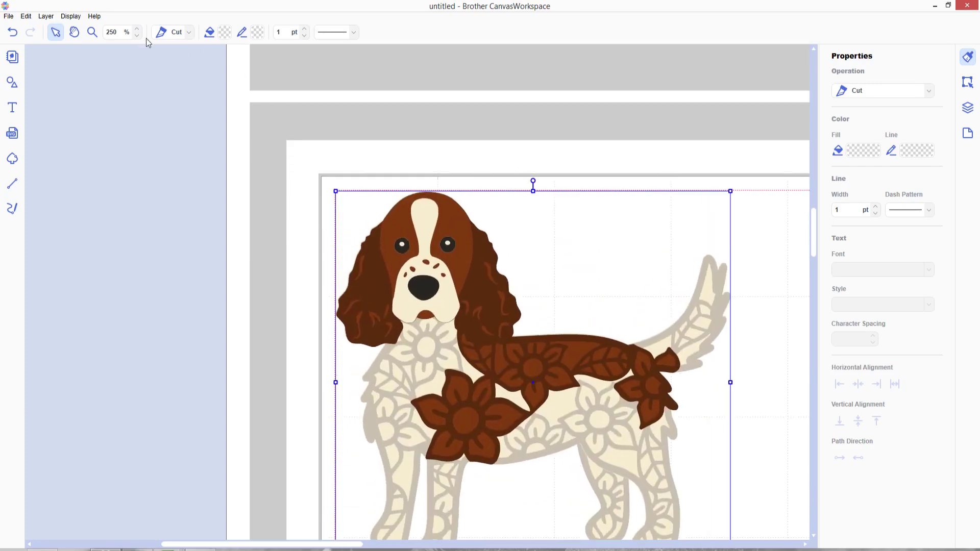
Ungroup the enlarged spaniel into its separate layers and deselect everything.
double_click(115, 33)
text(50)
key(Return)
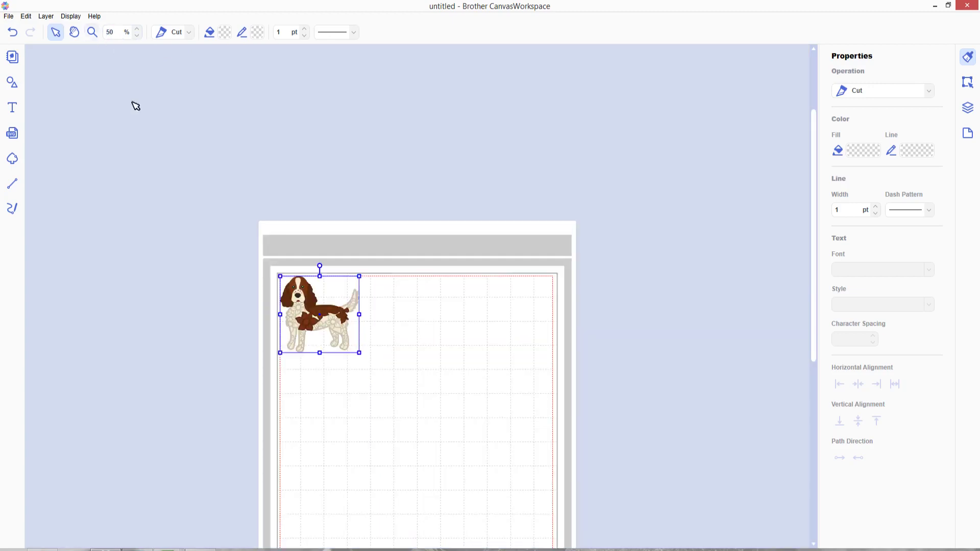
scroll(158, 149, down, 3)
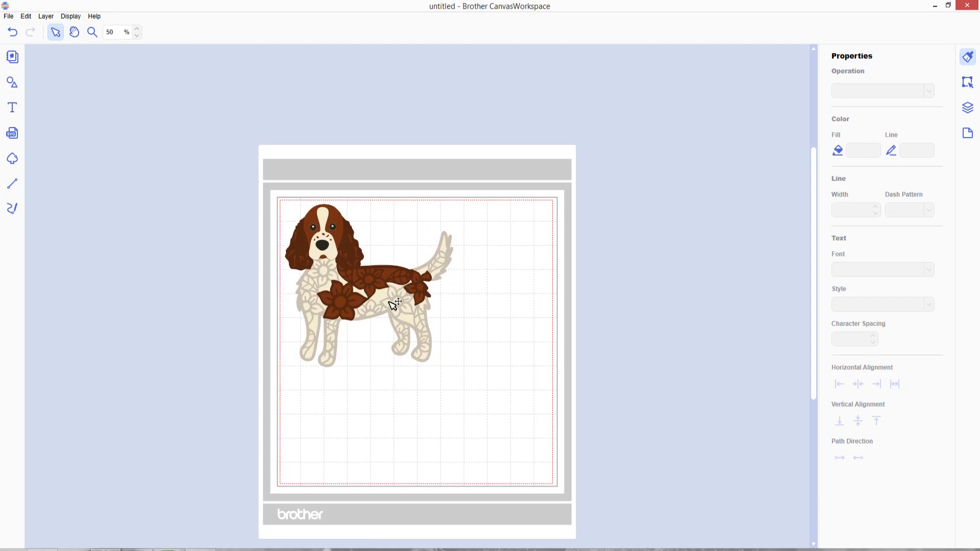
click(424, 294)
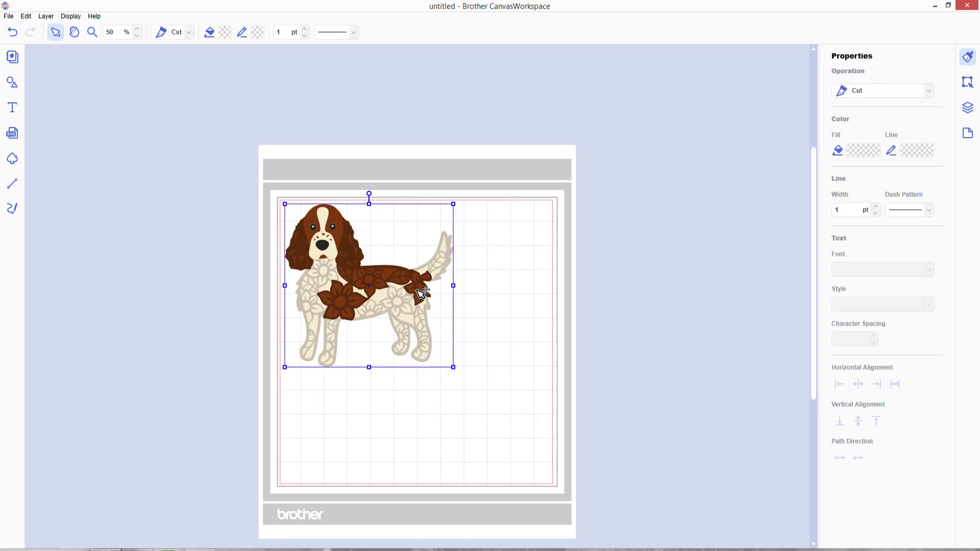
right_click(380, 287)
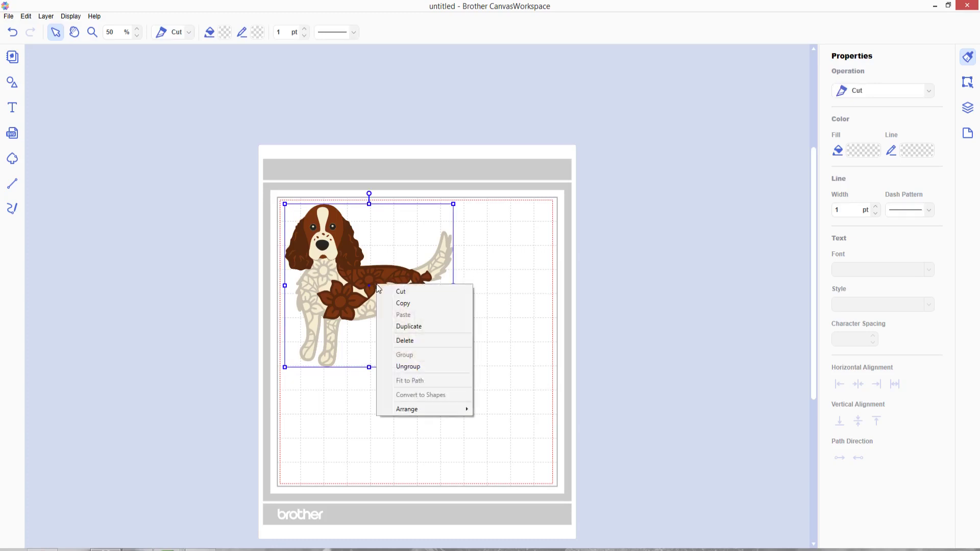
click(428, 366)
click(503, 356)
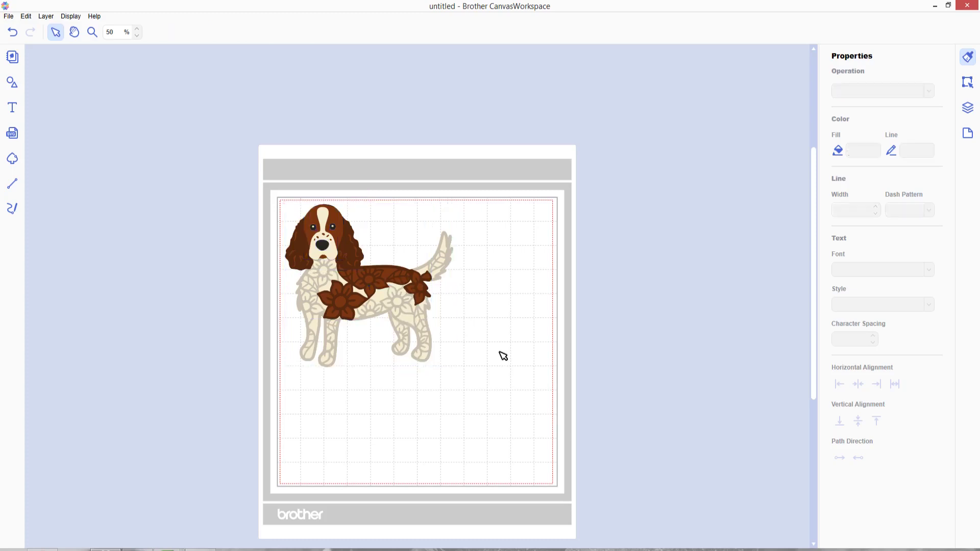
Try spreading the full-size cream and grey spaniel layers across the mat, and undo the moves.
click(451, 339)
drag(453, 338, 517, 312)
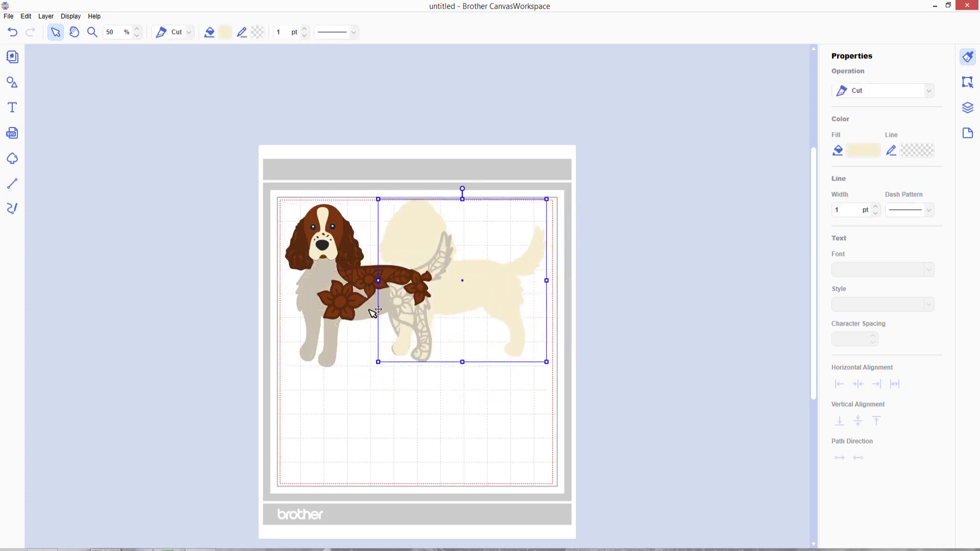
drag(374, 308, 369, 430)
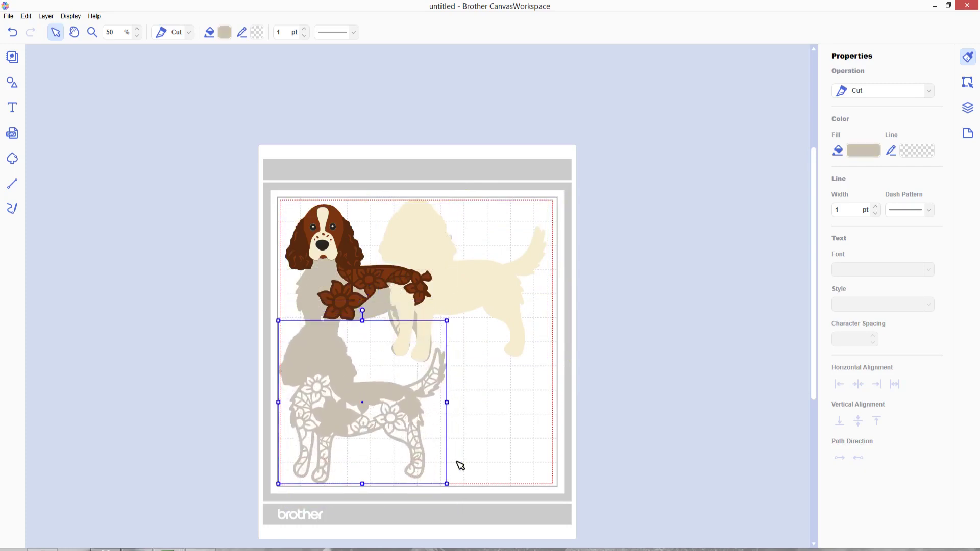
click(12, 33)
click(15, 33)
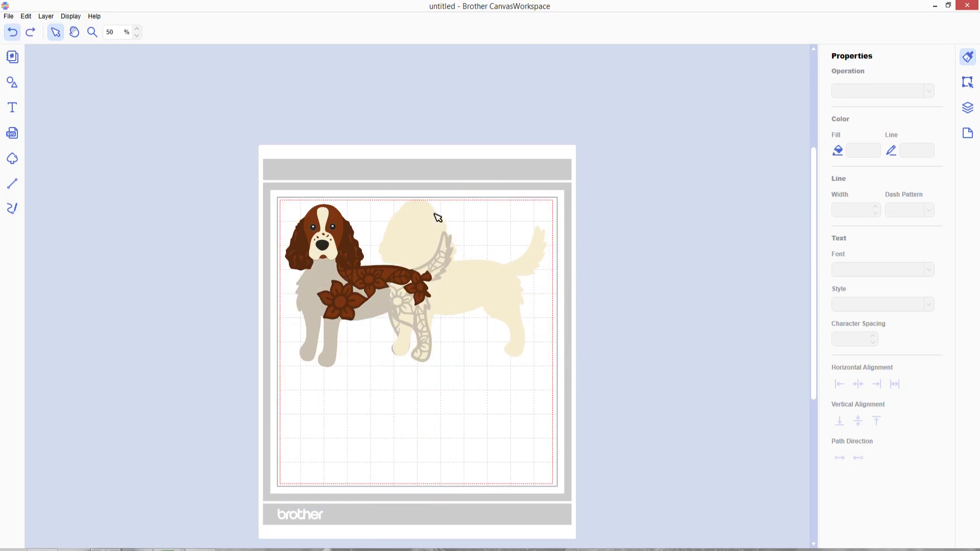
Group all the spaniel layers again and shrink the design to about five grid squares wide.
drag(278, 192, 495, 381)
right_click(392, 296)
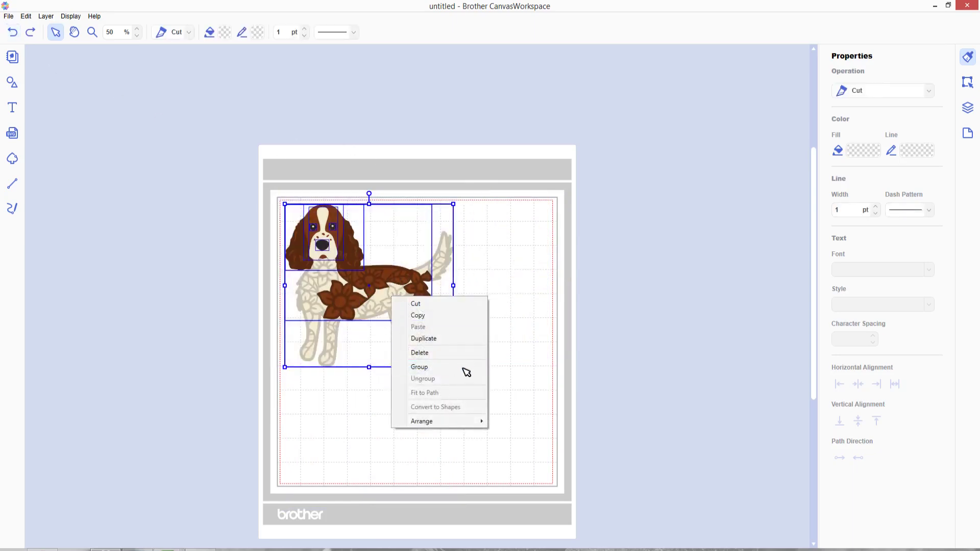
click(437, 368)
drag(452, 367, 401, 314)
Ungroup the reduced spaniel and clear the selection so its layers can be moved individually.
right_click(371, 261)
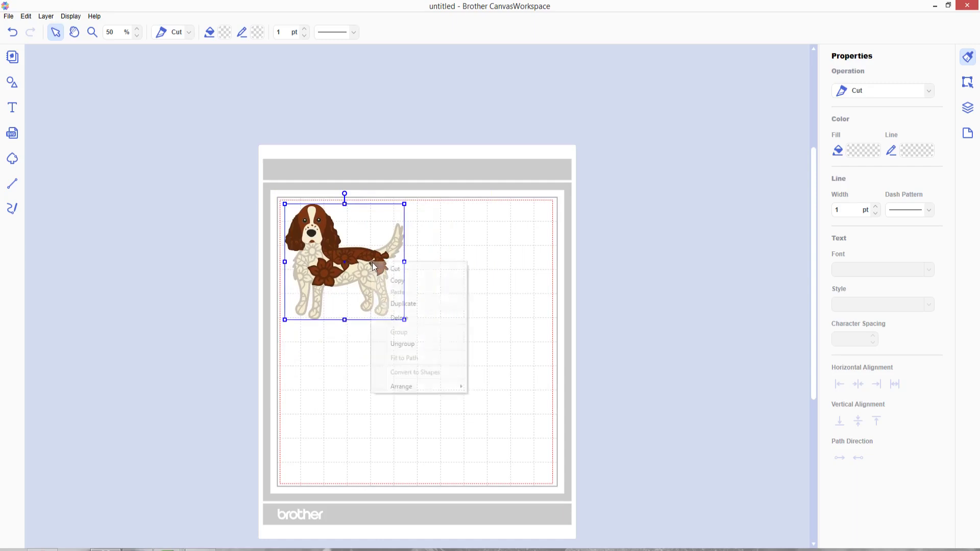
click(483, 389)
click(483, 386)
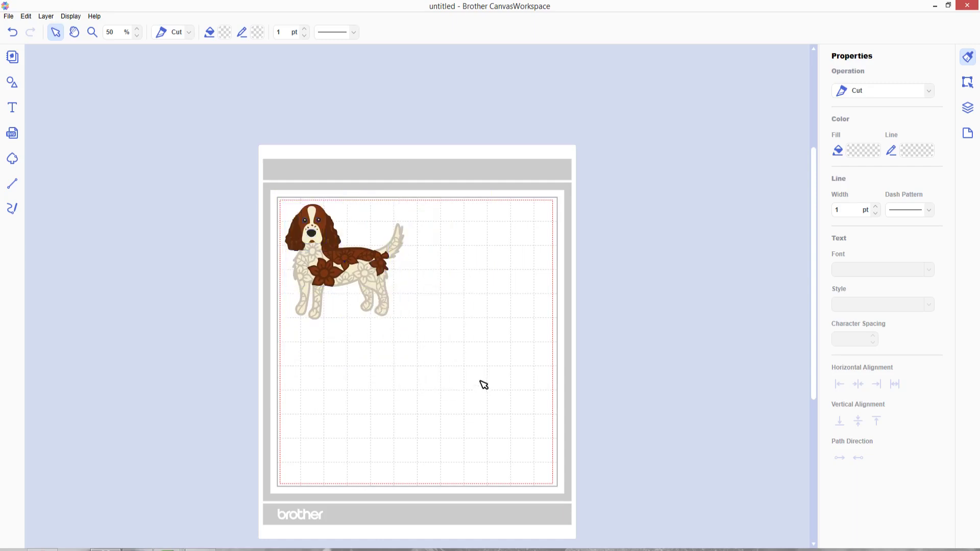
Separate the body layers by moving one cream, two grey and two brown pieces to other areas of the mat.
drag(407, 249, 560, 244)
drag(384, 283, 531, 403)
drag(378, 281, 381, 408)
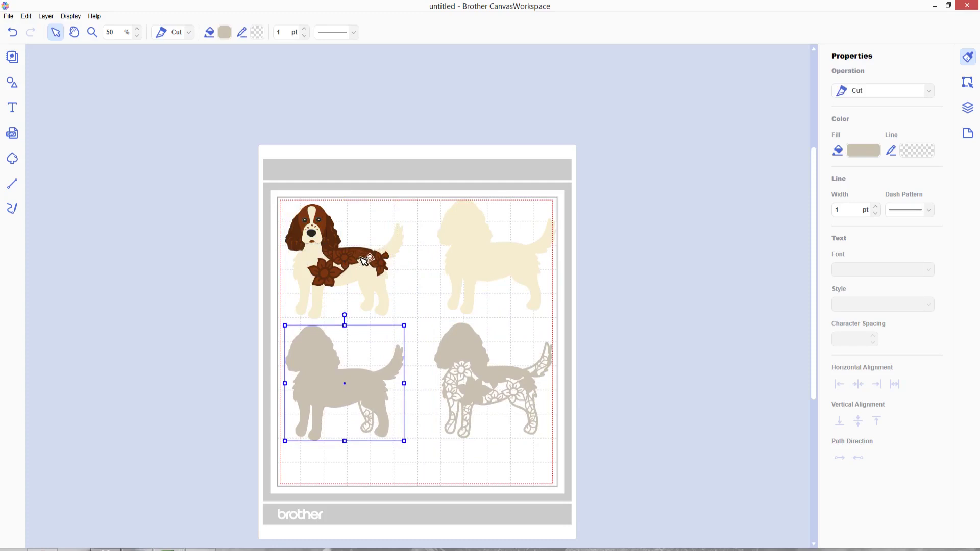
drag(366, 261, 449, 442)
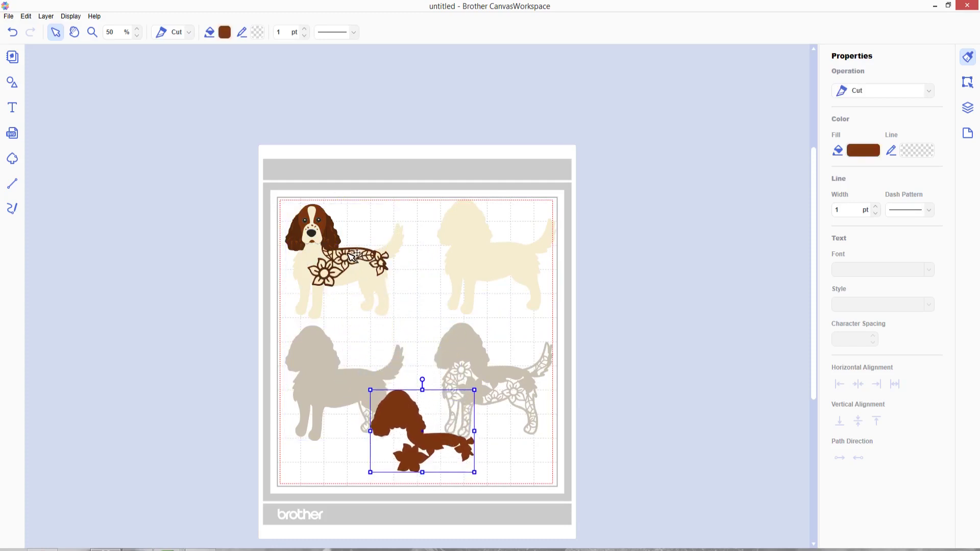
drag(357, 253, 435, 330)
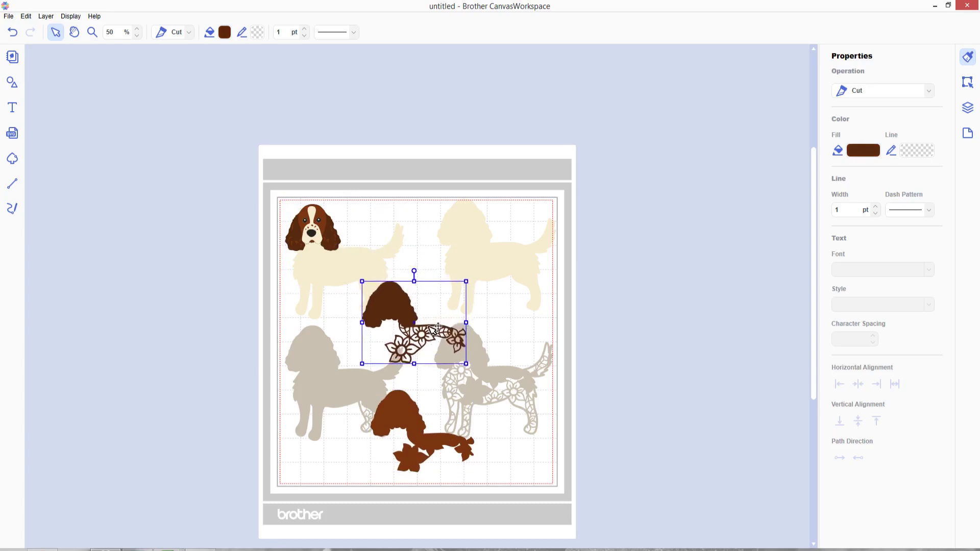
Move the brown head and ear pieces, nose, cream muzzle and eyes off the remaining cream body into separate spots.
drag(339, 227, 443, 238)
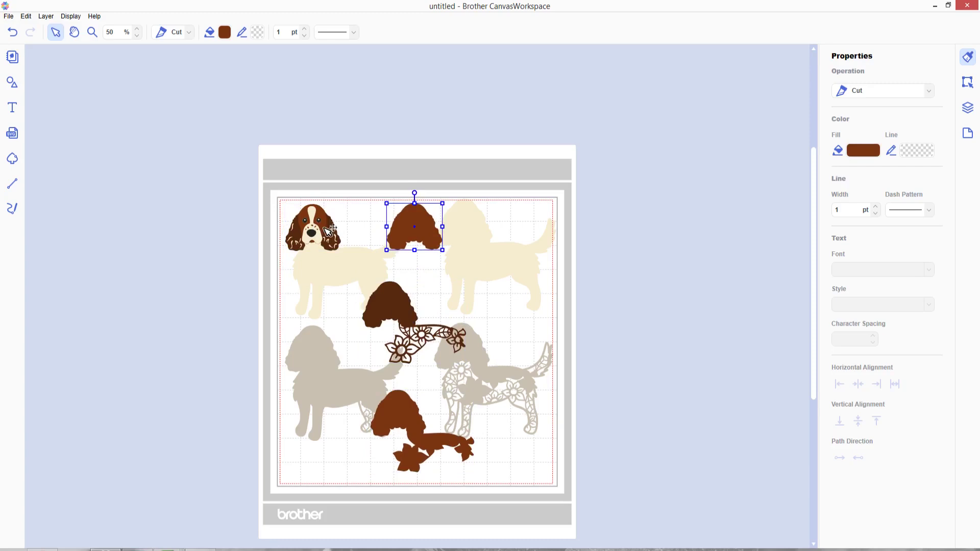
drag(329, 224, 533, 314)
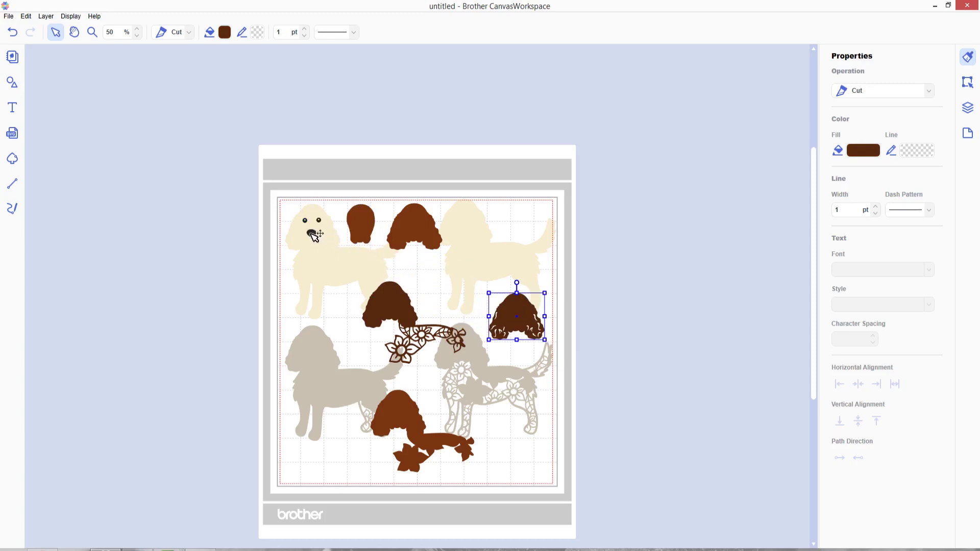
drag(312, 233, 301, 463)
drag(307, 224, 352, 459)
mouse_move(288, 205)
mouse_down()
mouse_move(336, 241)
mouse_move(360, 409)
mouse_move(384, 456)
mouse_up()
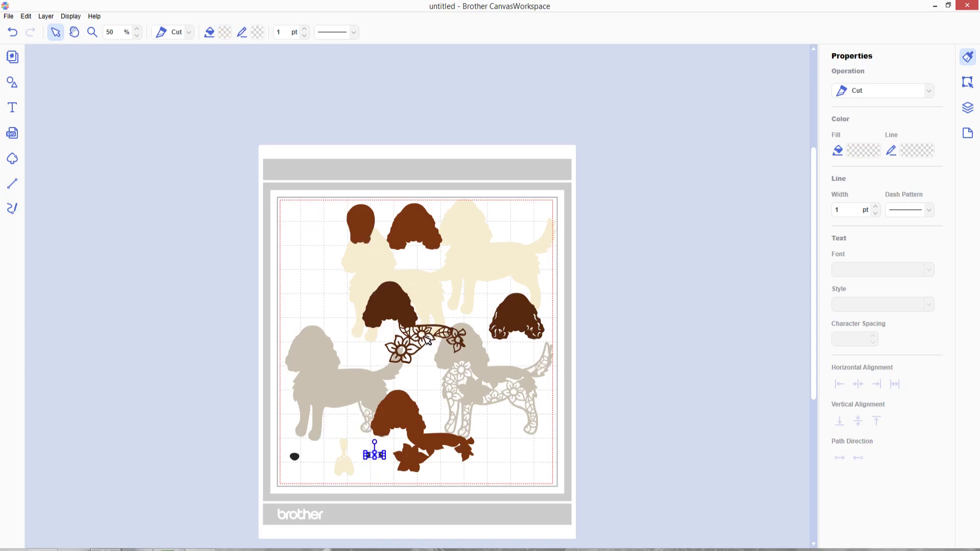
Reposition the displaced cream body in the mat's upper-left area and shift the right-hand cream and grey floral layers inward from the edge.
drag(381, 266, 339, 235)
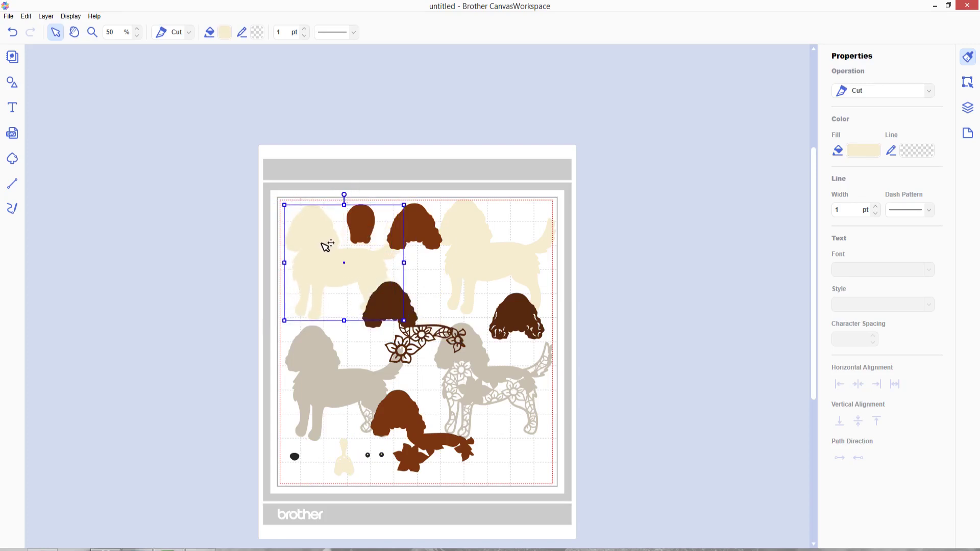
click(630, 276)
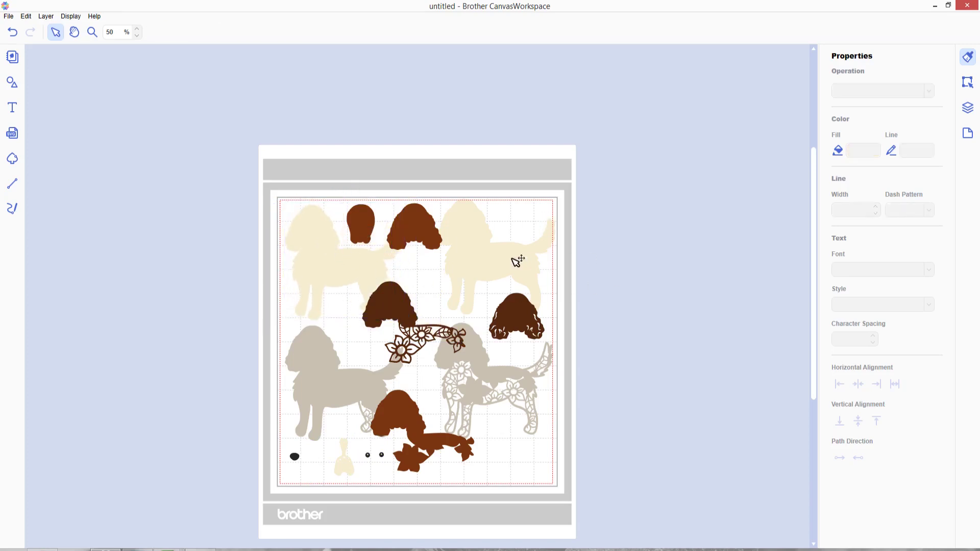
click(492, 270)
drag(490, 268, 476, 276)
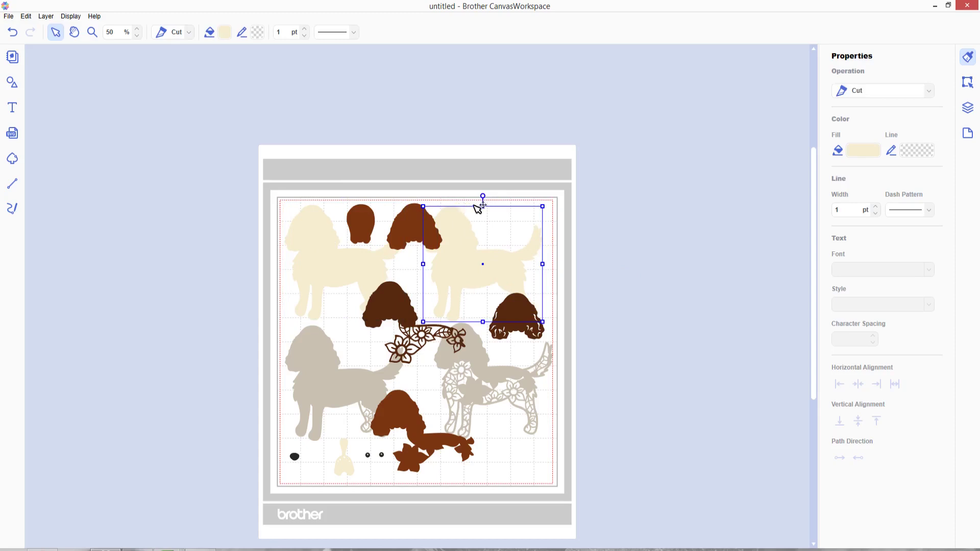
drag(522, 382, 515, 384)
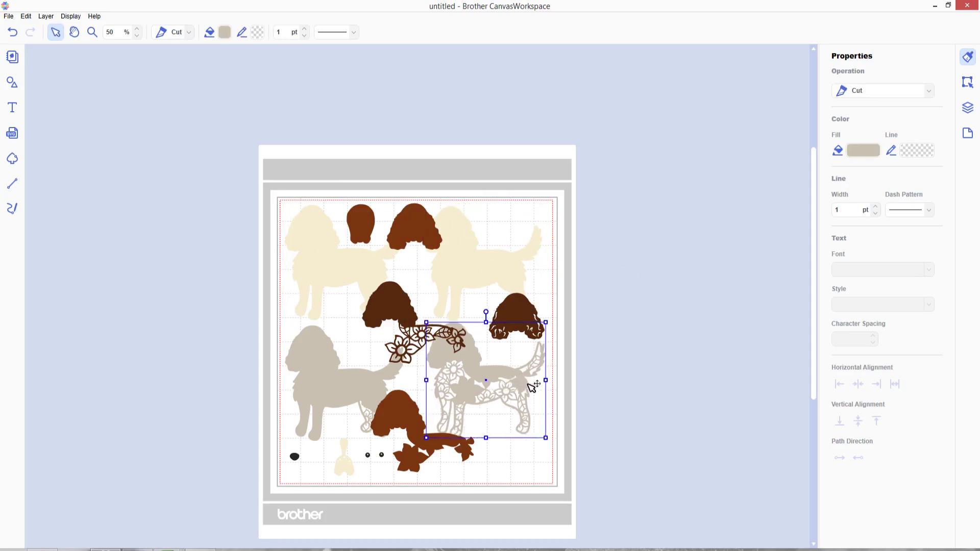
click(474, 285)
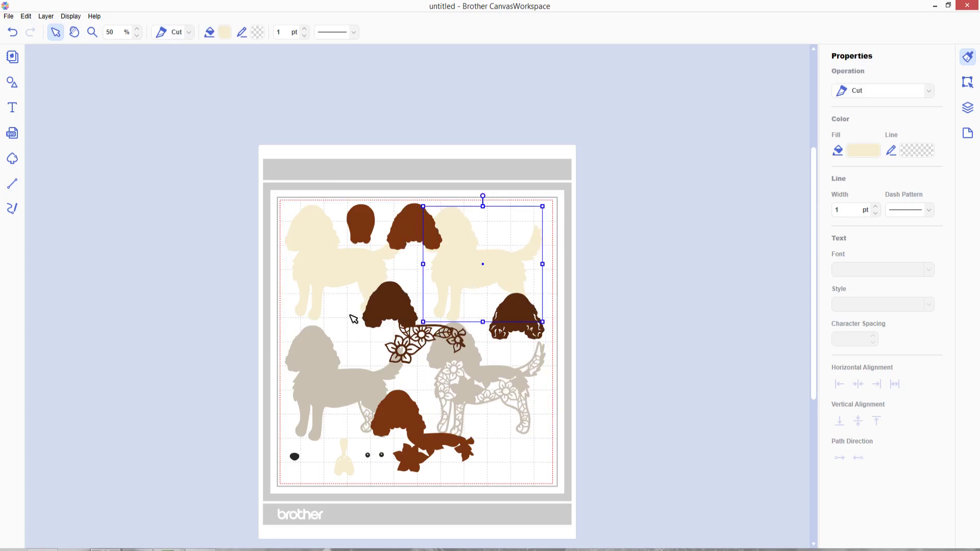
Clear the selection and choose to transfer the arranged layers as an FCM file via the Internet.
click(334, 323)
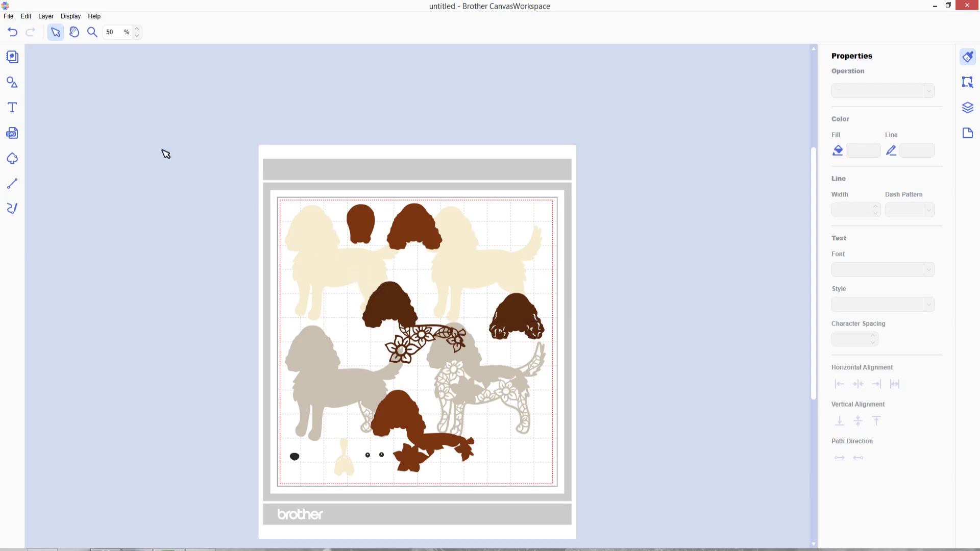
click(9, 16)
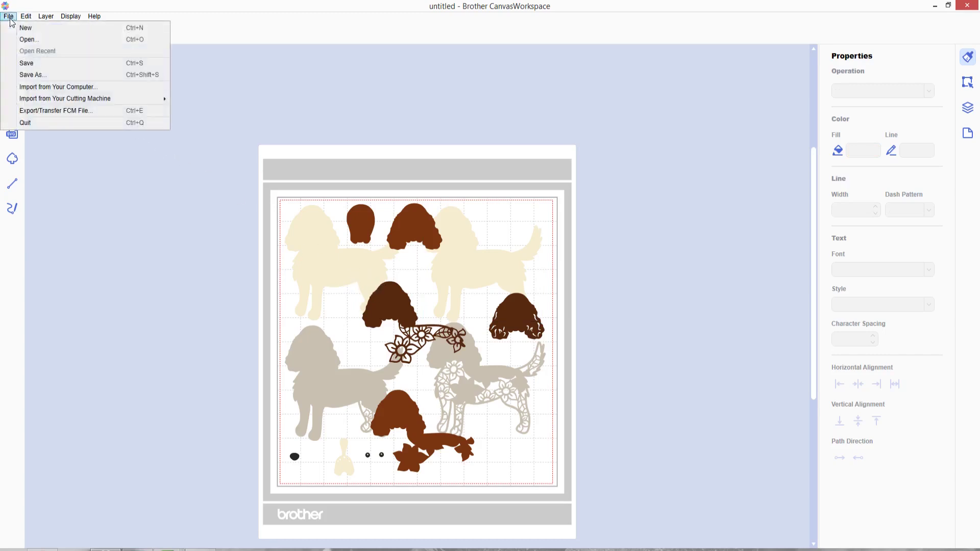
click(84, 112)
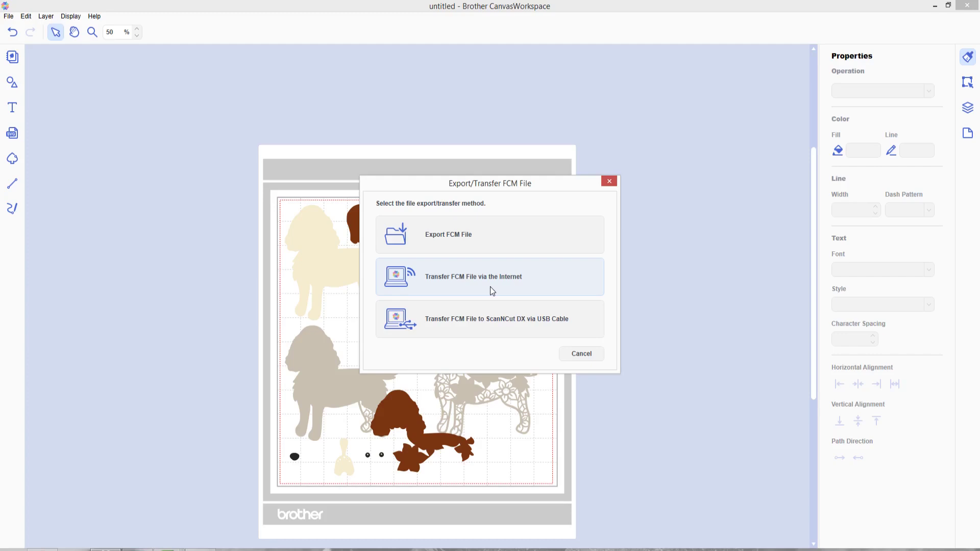
click(490, 286)
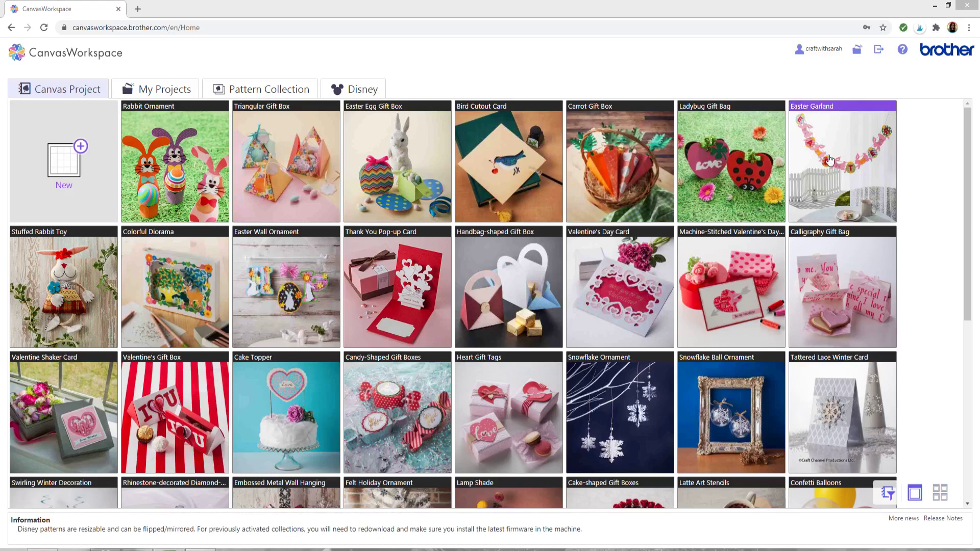
In the CanvasWorkspace web version, create a new project and import SVG_Springer_Spaniel_Full_Tail_CraftWithSarah.svg.
click(78, 171)
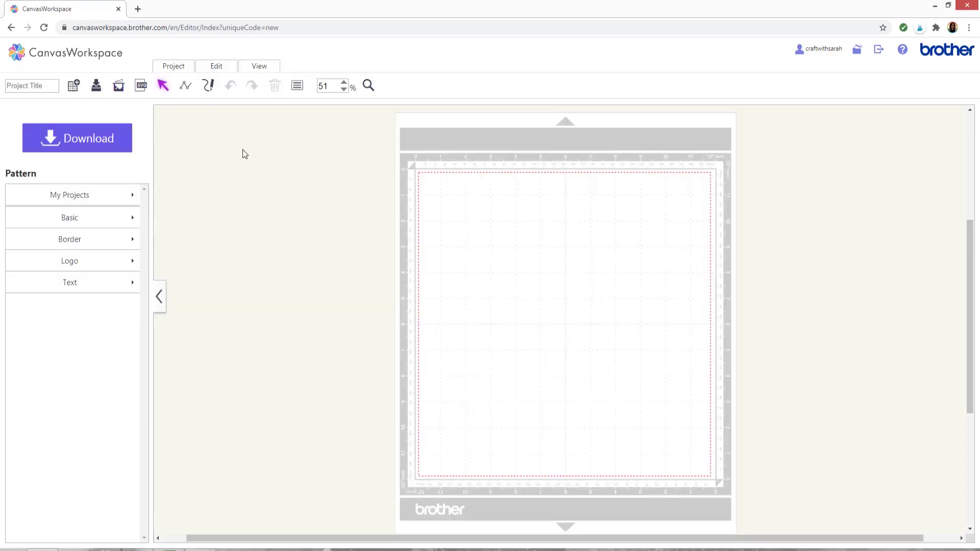
click(141, 86)
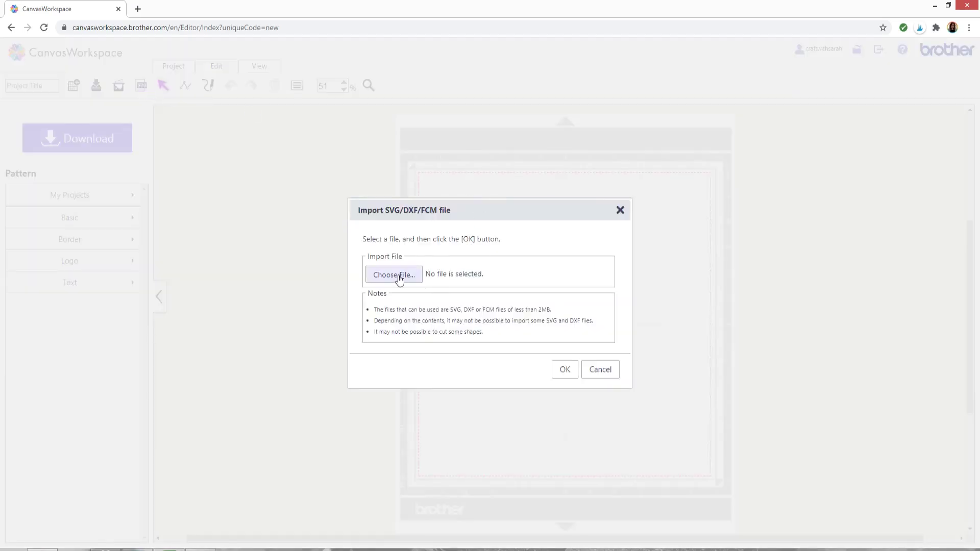
click(398, 276)
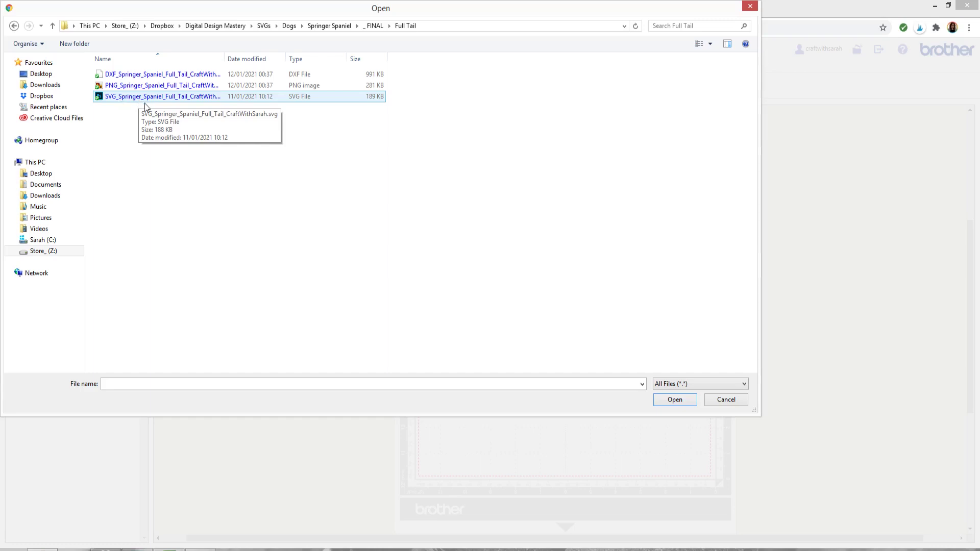
double_click(145, 101)
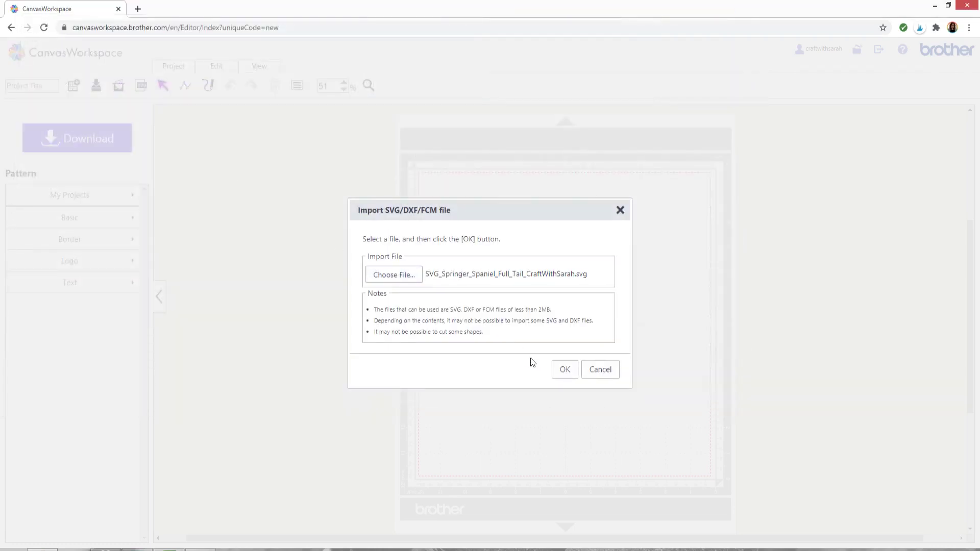
click(566, 368)
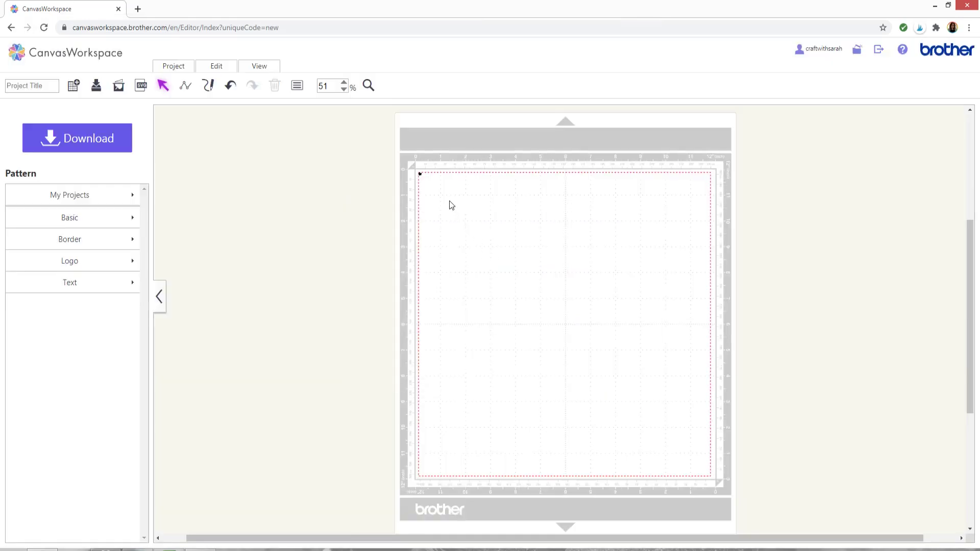
Group all pieces of the tiny spaniel in the mat's upper-left corner and enlarge the group to about 2.29 by 2.16 inches.
double_click(329, 86)
text(250)
key(Return)
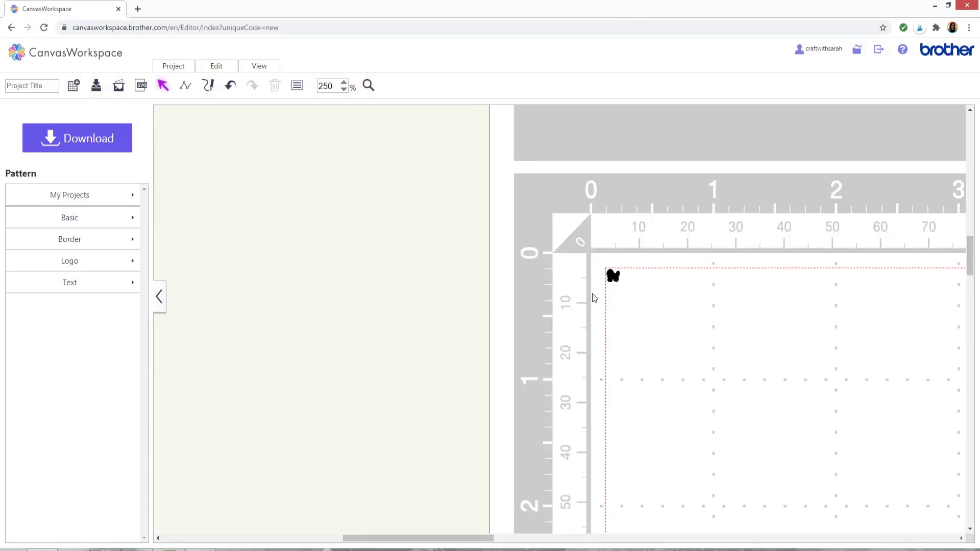
drag(592, 257, 650, 309)
right_click(612, 274)
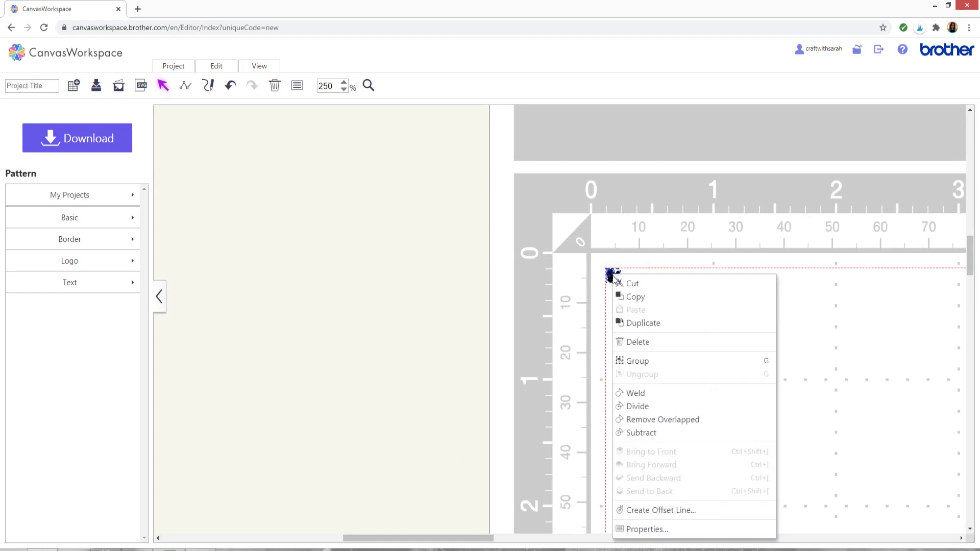
click(643, 361)
drag(620, 281, 891, 534)
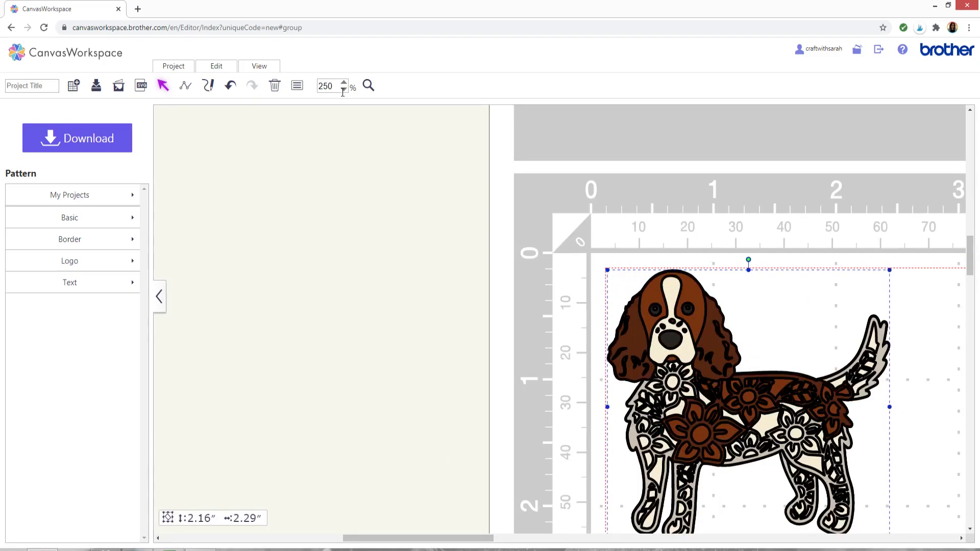
Enlarge the grouped spaniel to about 4.88 inches wide by 4.58 inches high and ungroup it.
click(326, 85)
text(50)
key(Return)
scroll(567, 289, down, 2)
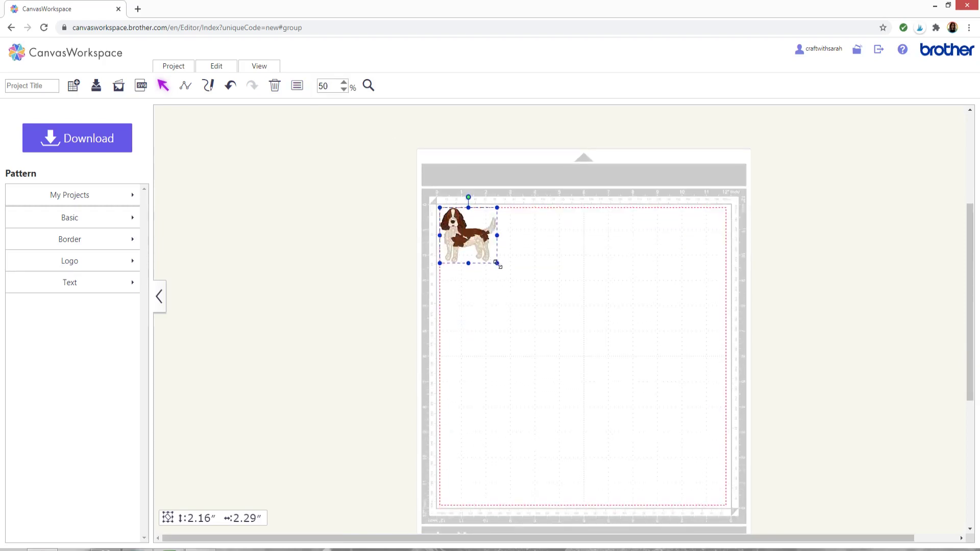
mouse_move(497, 263)
mouse_down()
mouse_move(578, 345)
mouse_move(508, 270)
mouse_up()
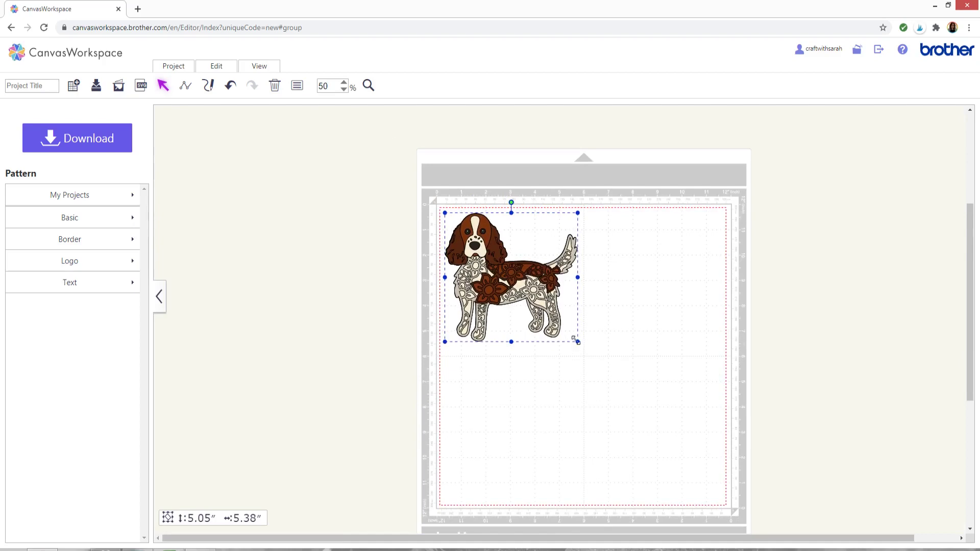
drag(577, 342, 565, 330)
right_click(531, 280)
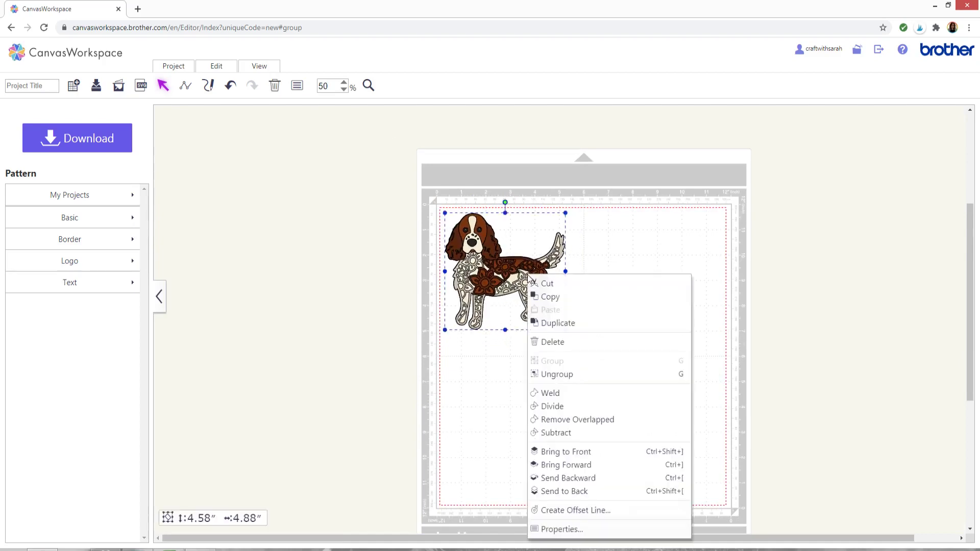
click(579, 373)
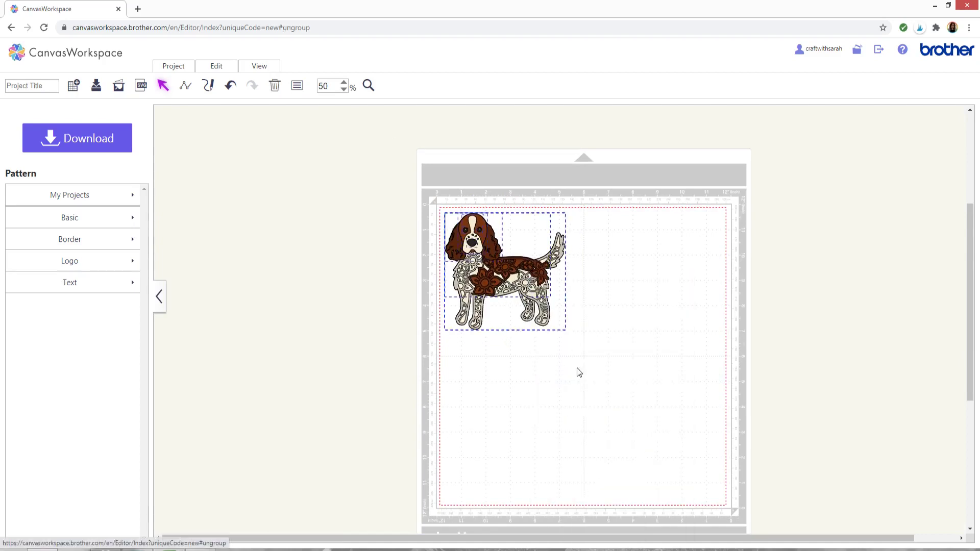
Separate the large brown head layers and the cream and grey body layers across empty areas of the mat.
drag(522, 267, 689, 261)
drag(505, 272, 530, 387)
drag(537, 289, 686, 398)
drag(513, 274, 587, 435)
drag(492, 250, 555, 341)
Move the brown face piece, cream muzzle, nose and all eye pieces to the mat's lower area and clear the selection.
drag(485, 224, 461, 481)
drag(479, 244, 500, 465)
drag(472, 244, 708, 461)
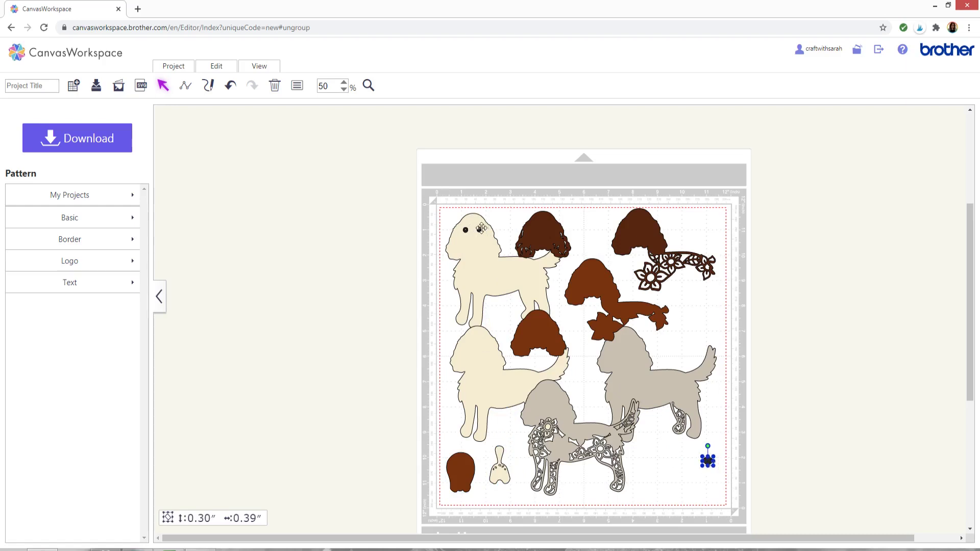
drag(481, 228, 689, 454)
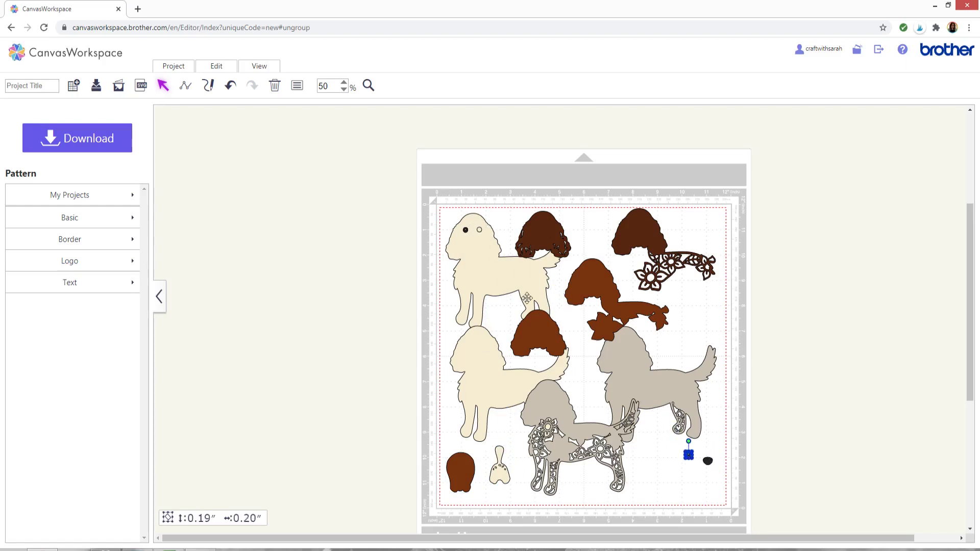
drag(466, 229, 671, 453)
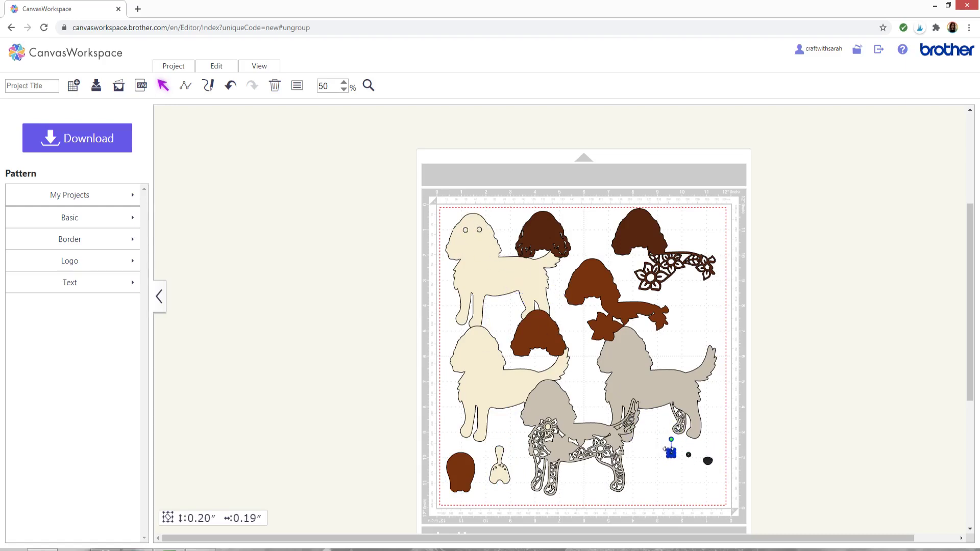
drag(480, 230, 656, 457)
drag(464, 229, 644, 473)
click(681, 482)
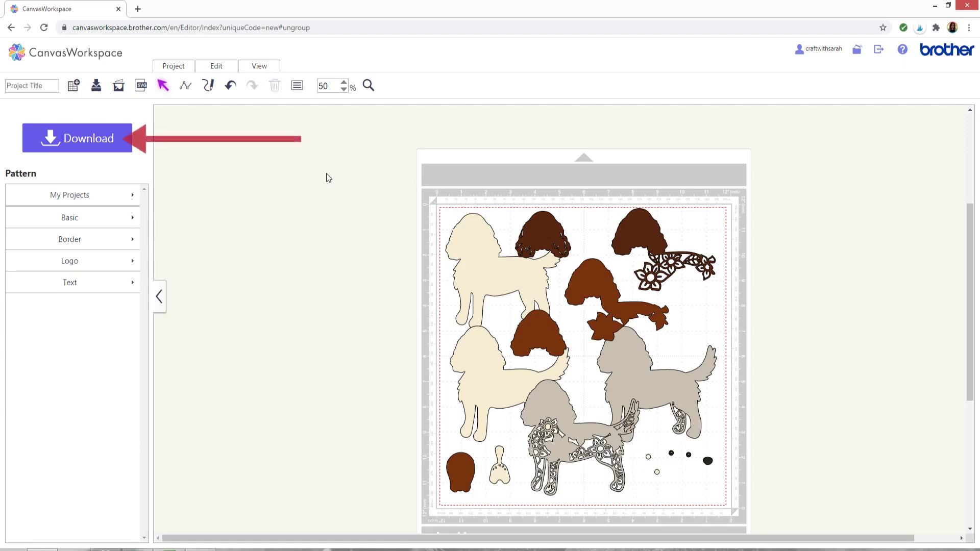
Download the arranged layout to the PC as an FCM file and close the file transfer dialog.
click(97, 139)
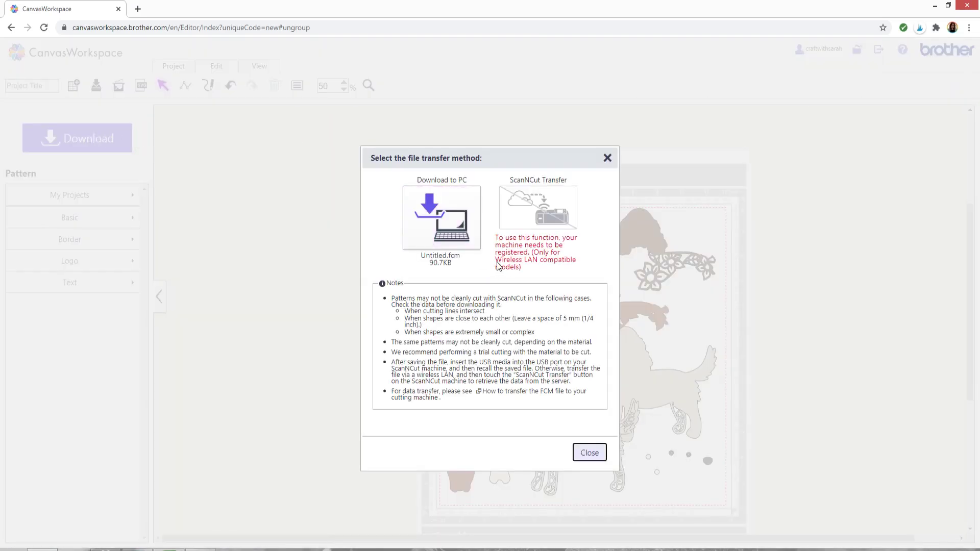
click(449, 225)
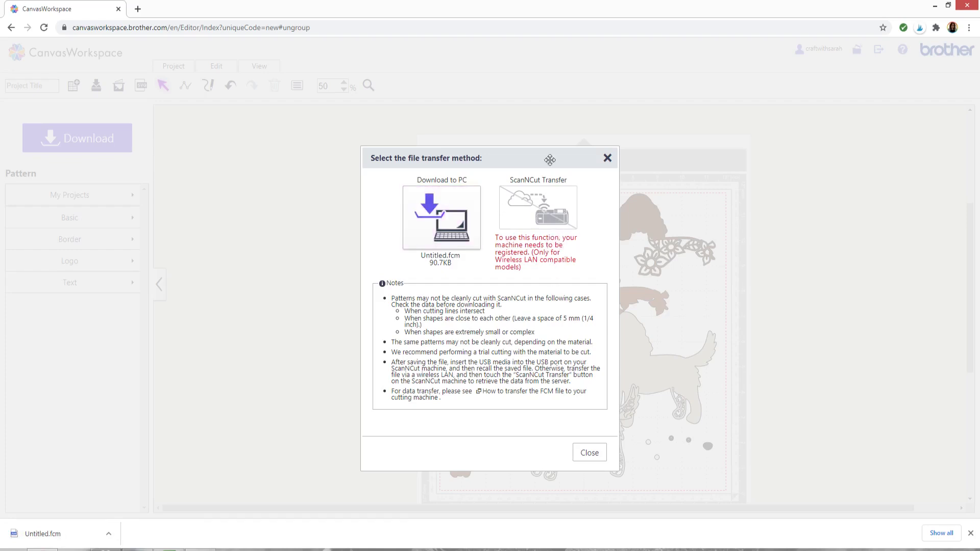
click(606, 159)
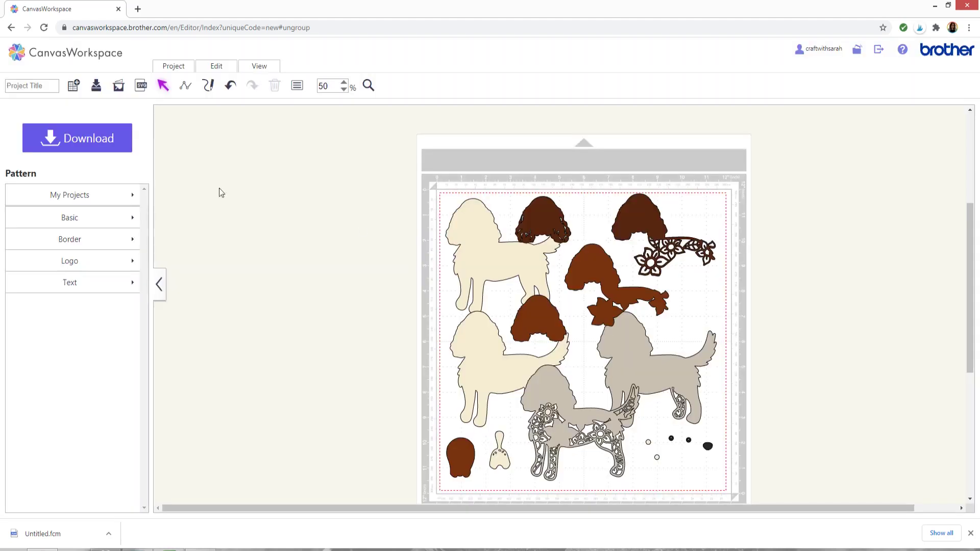
Title the project Spaniel, save it and dismiss the save message.
click(15, 84)
text(Spaniel)
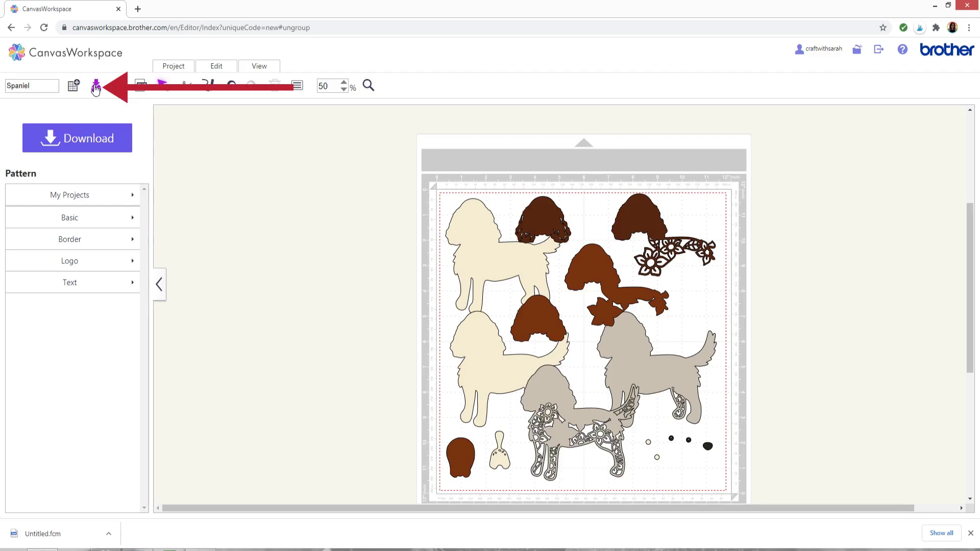
click(95, 87)
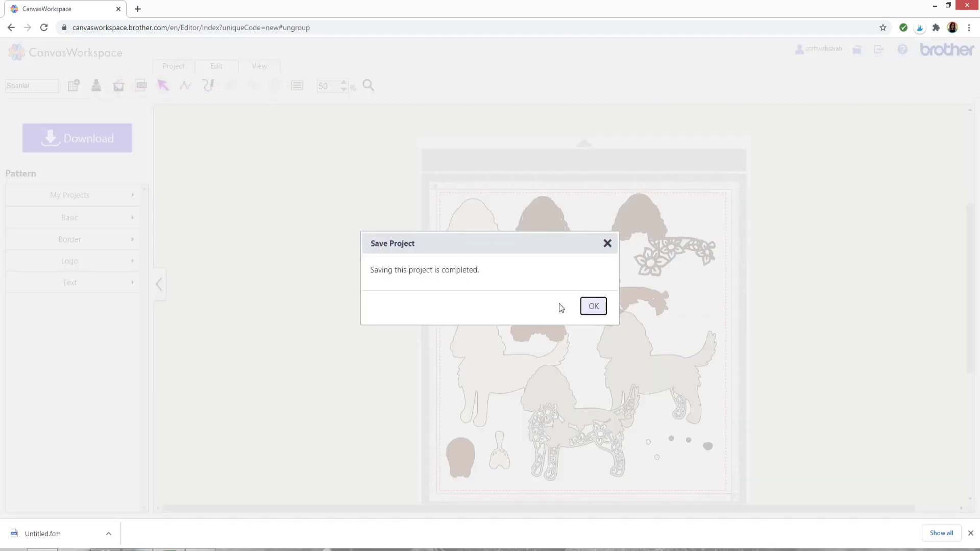
click(593, 306)
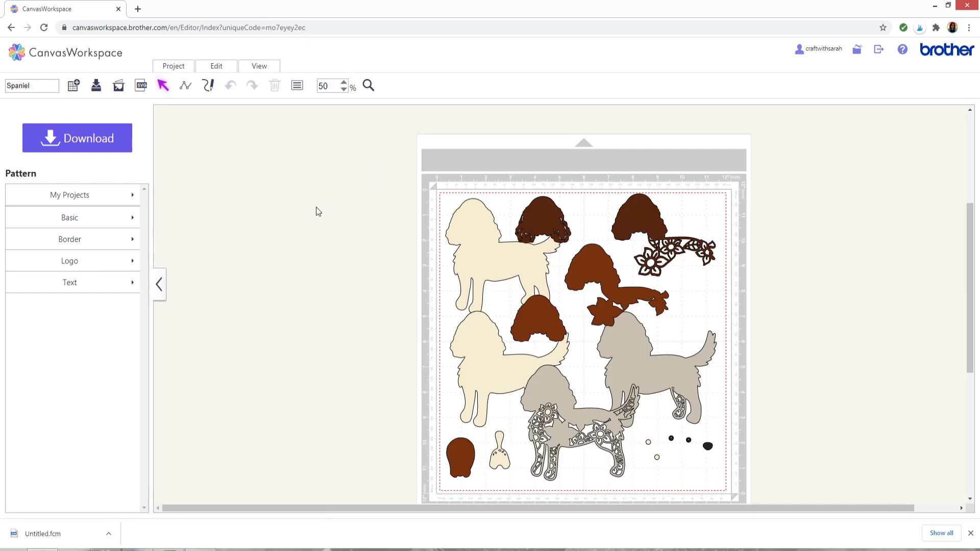
scroll(317, 207, down, 1)
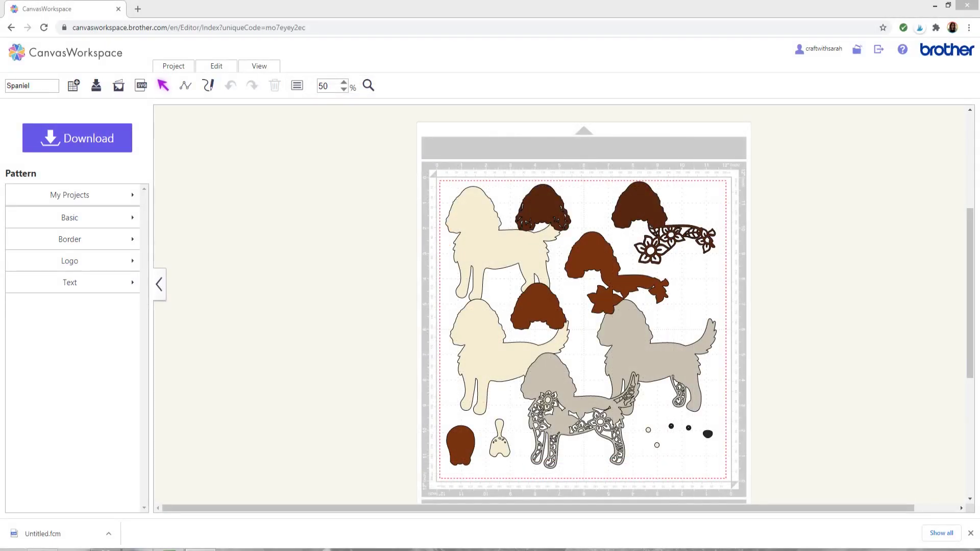
scroll(318, 212, up, 1)
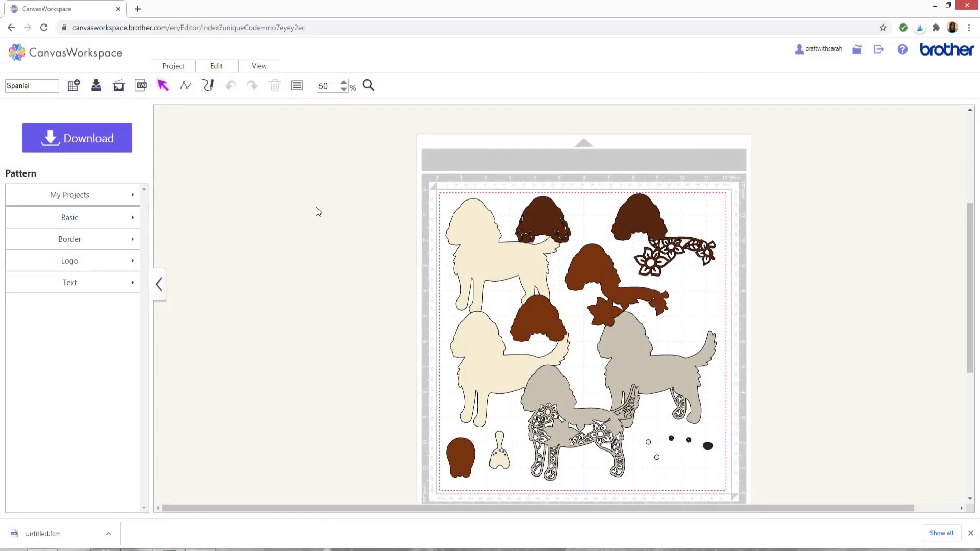